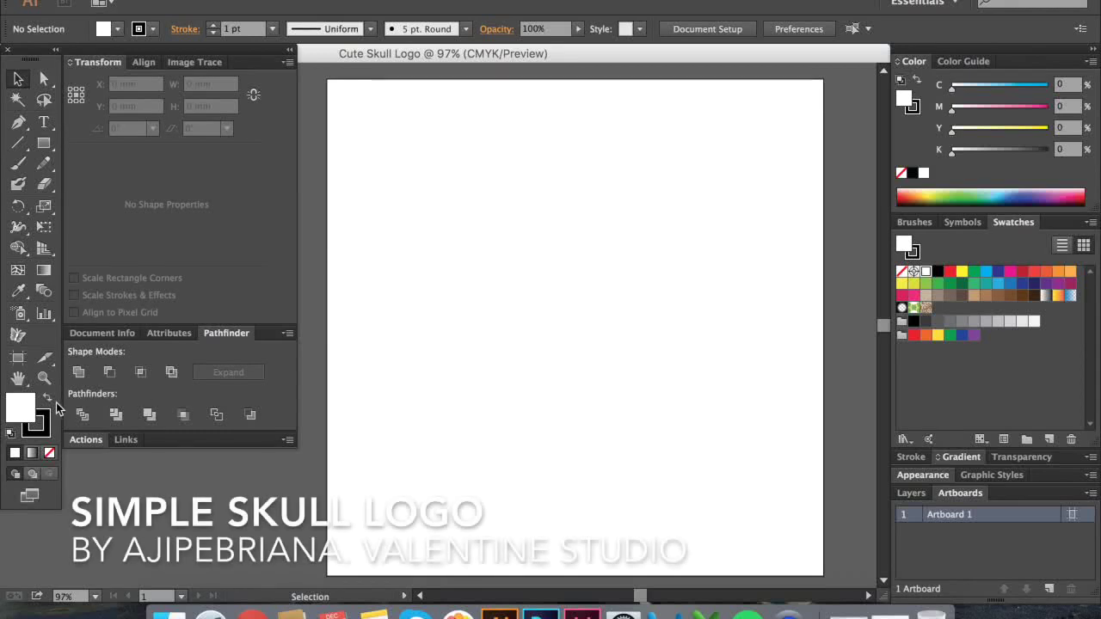
Step: Set fill to None and the stroke to 8 pt black
left_click(50, 453)
key("x")
double_click(253, 30)
type("8")
key("Return")
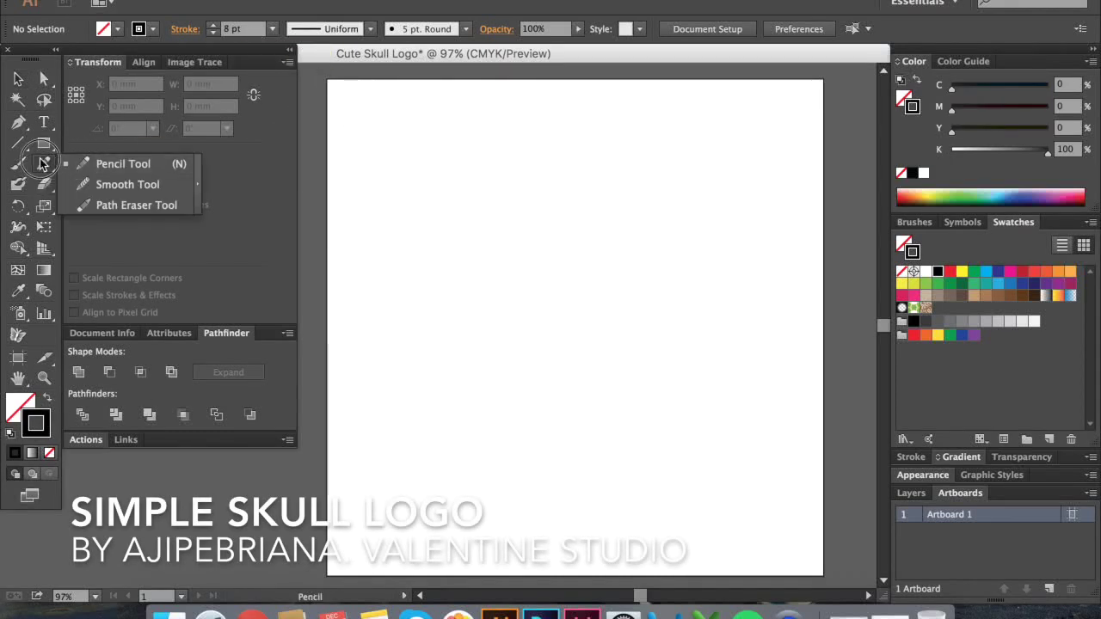
Step: Draw a closed half-skull outline with the Pen tool, curving the top, side and cheek
left_click(19, 123)
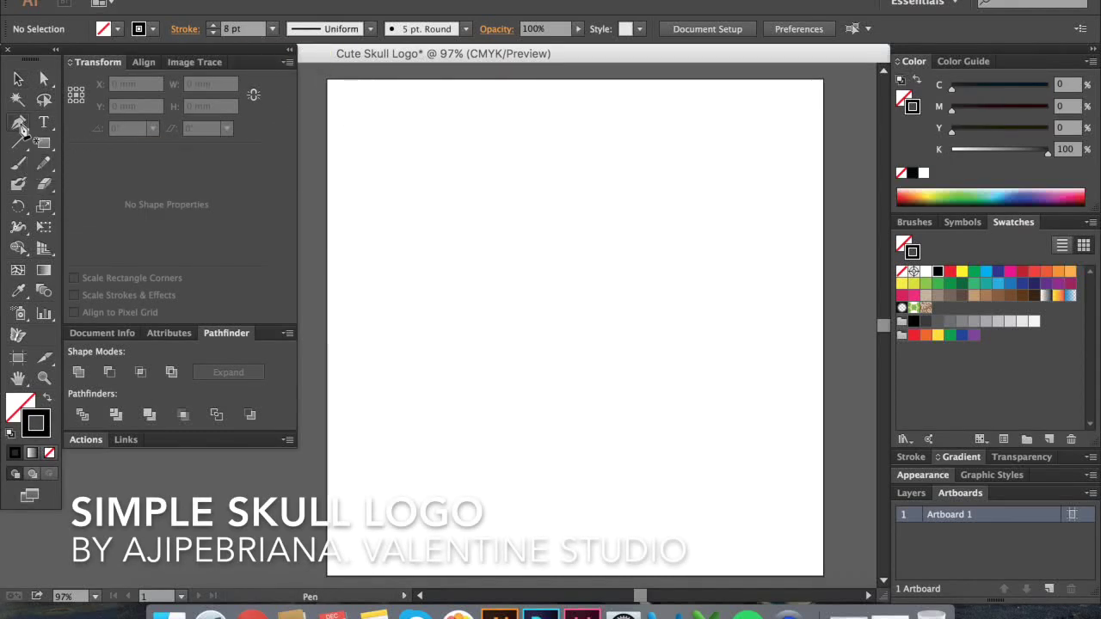
left_click(576, 139)
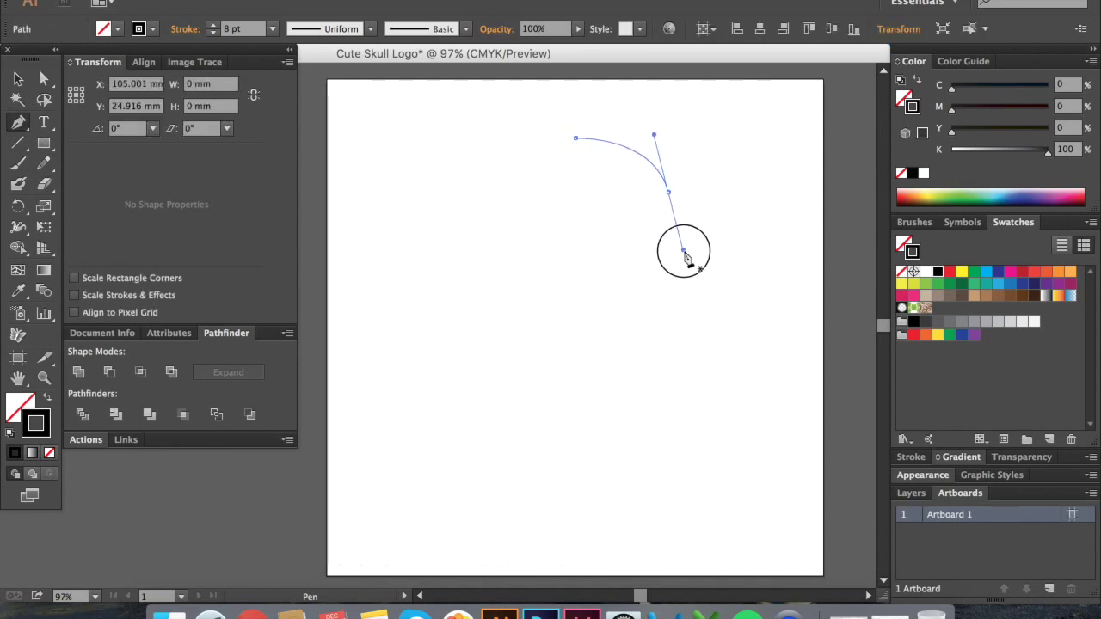
left_click_drag(685, 255, 684, 252)
key("ctrl+equal")
key("ctrl+equal")
mouse_move(656, 287)
left_mouse_down()
mouse_move(636, 343)
mouse_move(715, 332)
mouse_move(706, 330)
left_mouse_up()
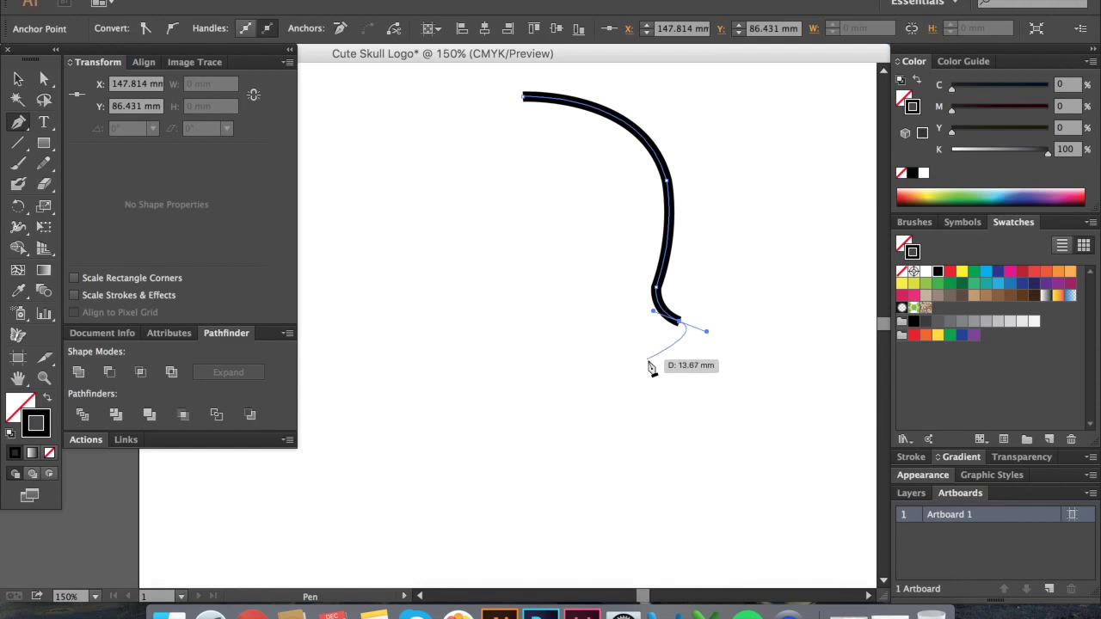
mouse_move(615, 376)
left_mouse_down()
mouse_move(558, 353)
mouse_move(654, 424)
mouse_move(619, 410)
left_mouse_up()
scroll(644, 364, "down", 2)
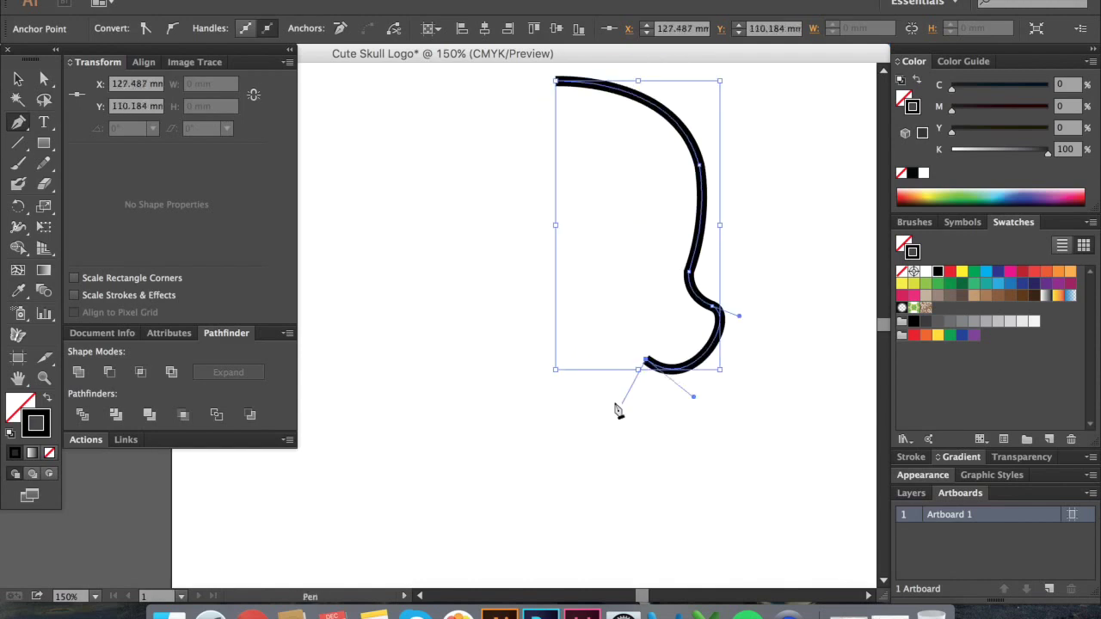
left_click(557, 403)
left_click(557, 81)
Step: Round off the jaw notch corner by dragging its anchor with Direct Selection
key("a")
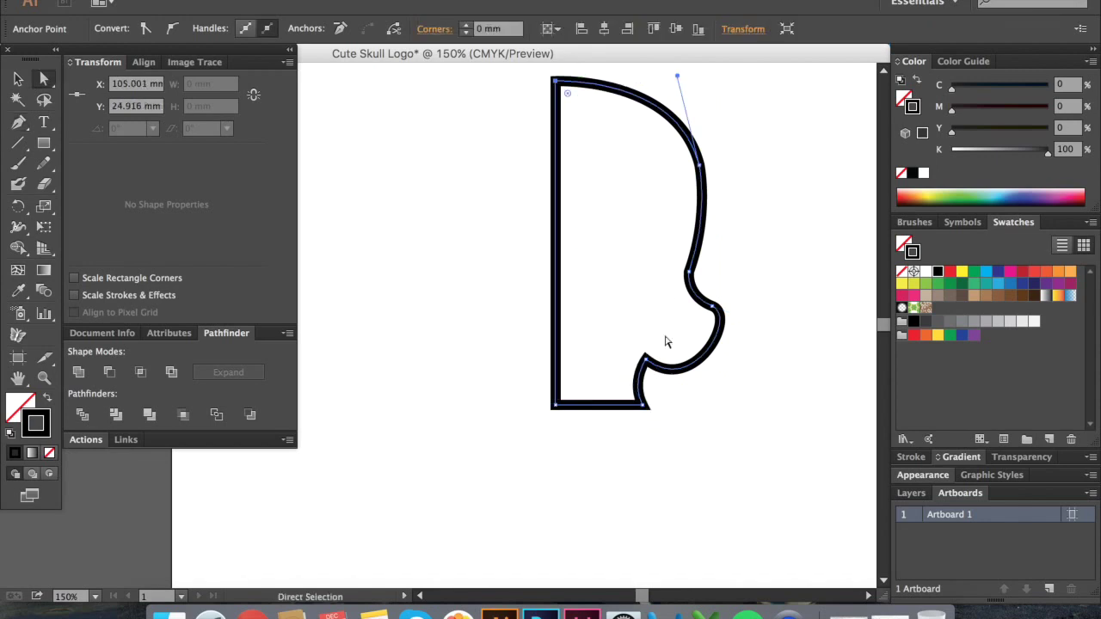
left_click(645, 356)
scroll(652, 382, "up", 2)
left_click_drag(645, 352, 651, 373)
scroll(651, 373, "up", 3)
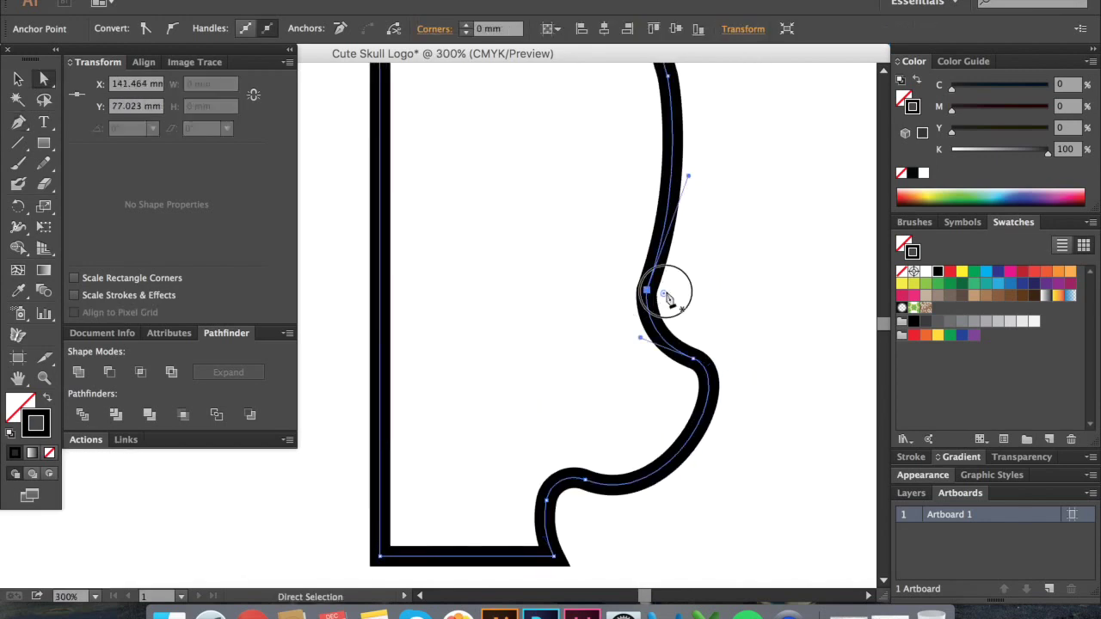
scroll(721, 411, "down", 3)
scroll(721, 411, "up", 1)
scroll(646, 492, "up", 1)
key("v")
left_click(654, 489)
scroll(657, 450, "down", 1)
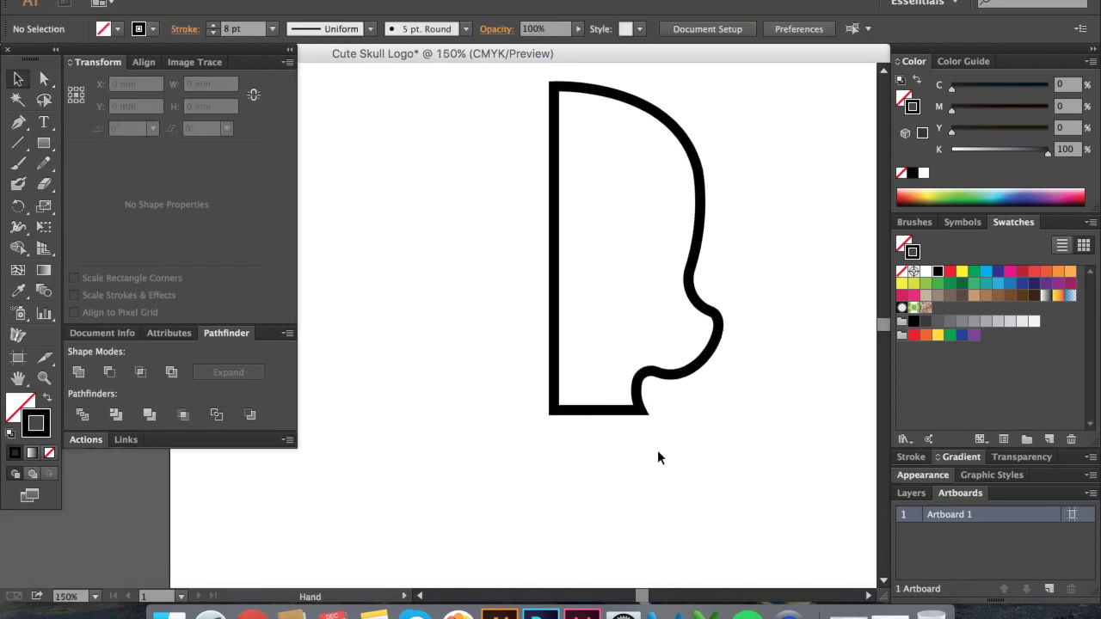
Step: Draw a circle at the outline's bottom-left and pull its top anchor into an egg shape
scroll(648, 462, "down", 2)
scroll(561, 340, "up", 2)
key("l")
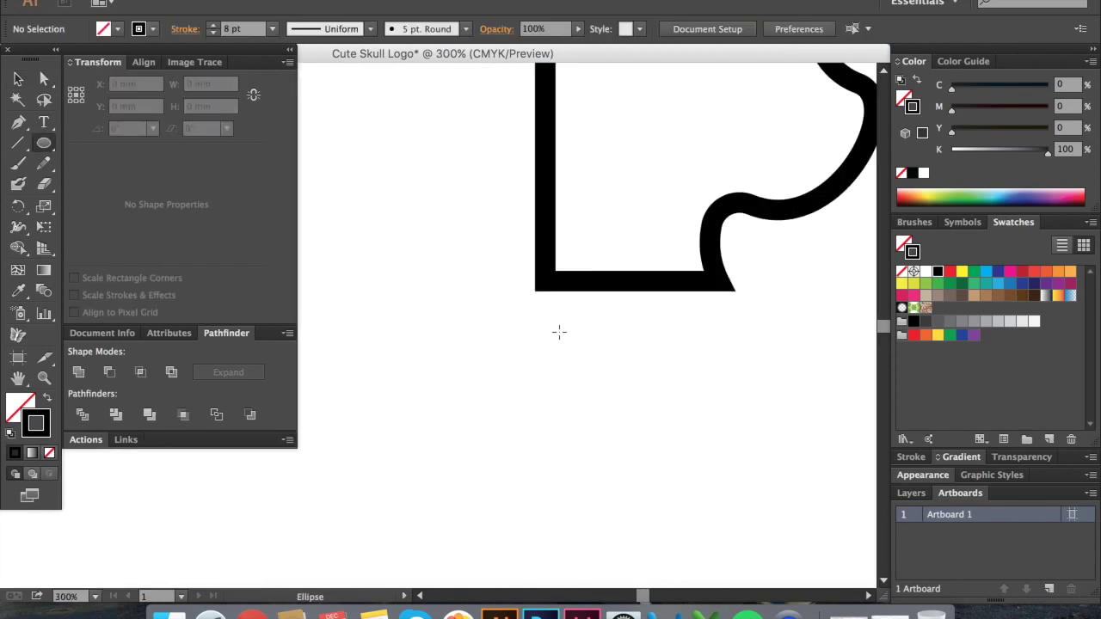
left_click_drag(550, 329, 606, 381)
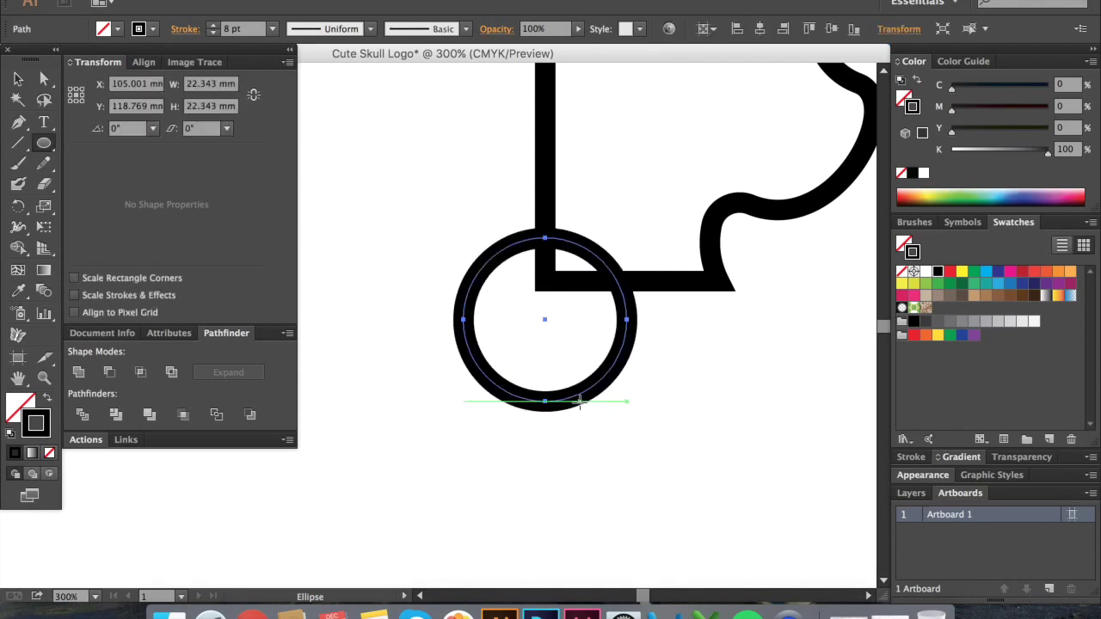
key("a")
left_click(464, 318)
mouse_move(628, 323)
left_mouse_down()
mouse_move(634, 344)
mouse_move(615, 315)
left_mouse_up()
Step: Shrink the egg tooth to about 12 by 16 mm
key("v")
left_click(624, 327)
left_click(602, 379)
mouse_move(608, 401)
left_mouse_down()
mouse_move(591, 356)
mouse_move(670, 352)
mouse_move(664, 340)
mouse_move(726, 332)
left_mouse_up()
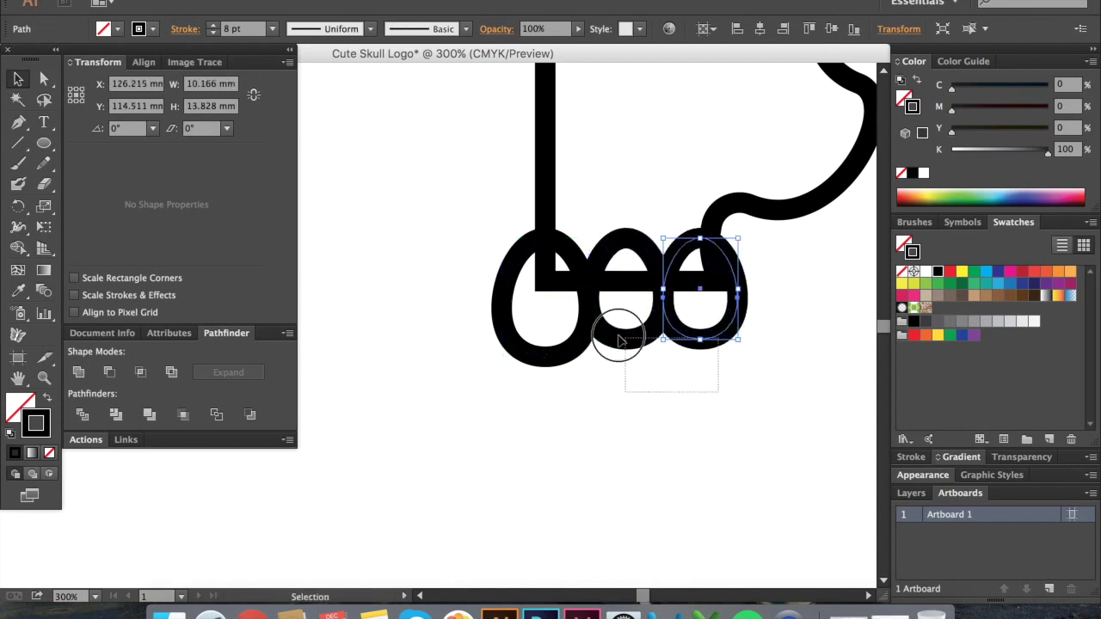
Step: Zoom out to show the whole skull outline and select it
key("ctrl+minus")
mouse_move(757, 297)
left_mouse_down()
mouse_move(605, 273)
mouse_move(608, 332)
left_mouse_up()
key("v")
left_click(551, 301)
key("shift+e")
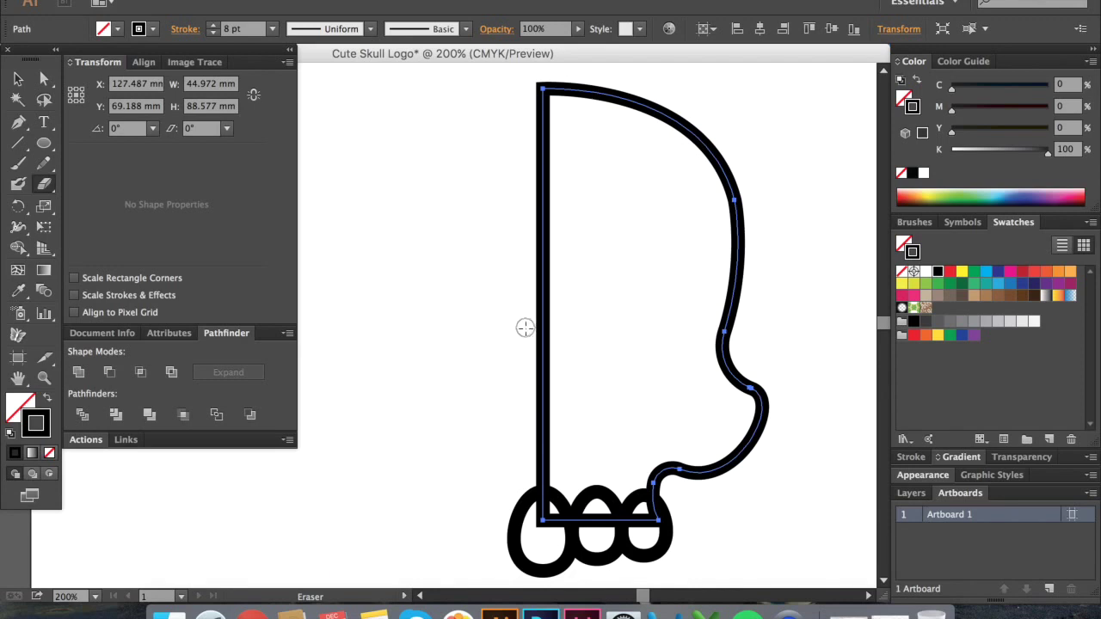
Step: Erase a loop-shaped nose opening into the skull's left edge and delete the leftover inner loop
key("bracketright")
key("bracketright")
key("bracketright")
left_click_drag(523, 327, 554, 302)
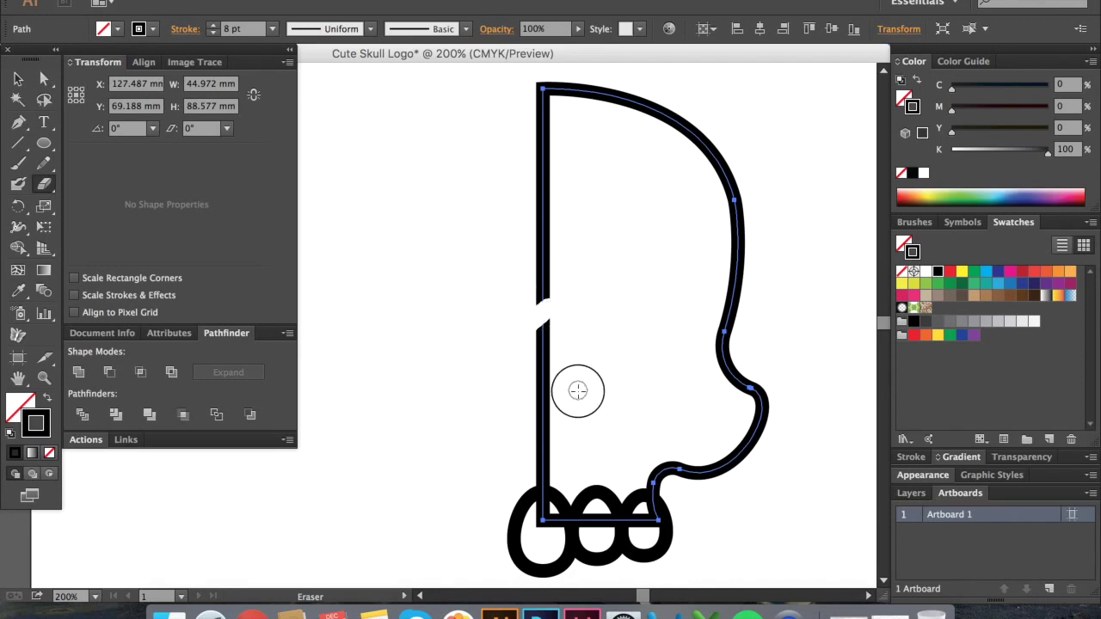
left_click_drag(585, 355, 499, 370)
key("v")
left_click(557, 325)
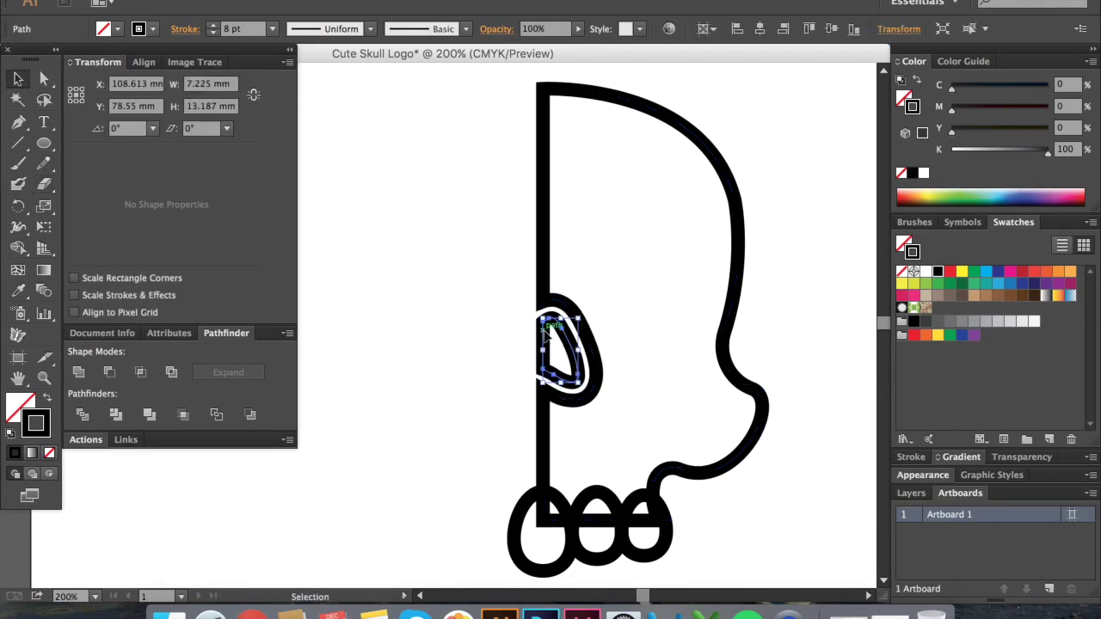
key("Delete")
Step: Swap all strokes to solid black fills with Shift+X, then check the middle tooth
key("ctrl+a")
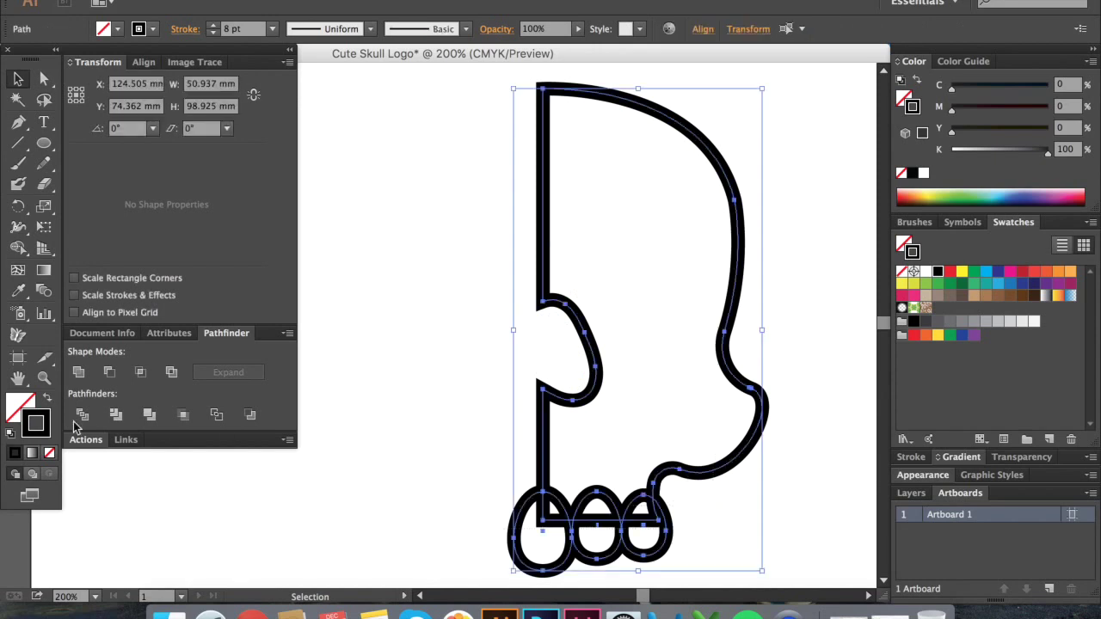
key("shift+x")
key("ctrl+shift+a")
left_click(577, 516)
scroll(577, 512, "up", 1)
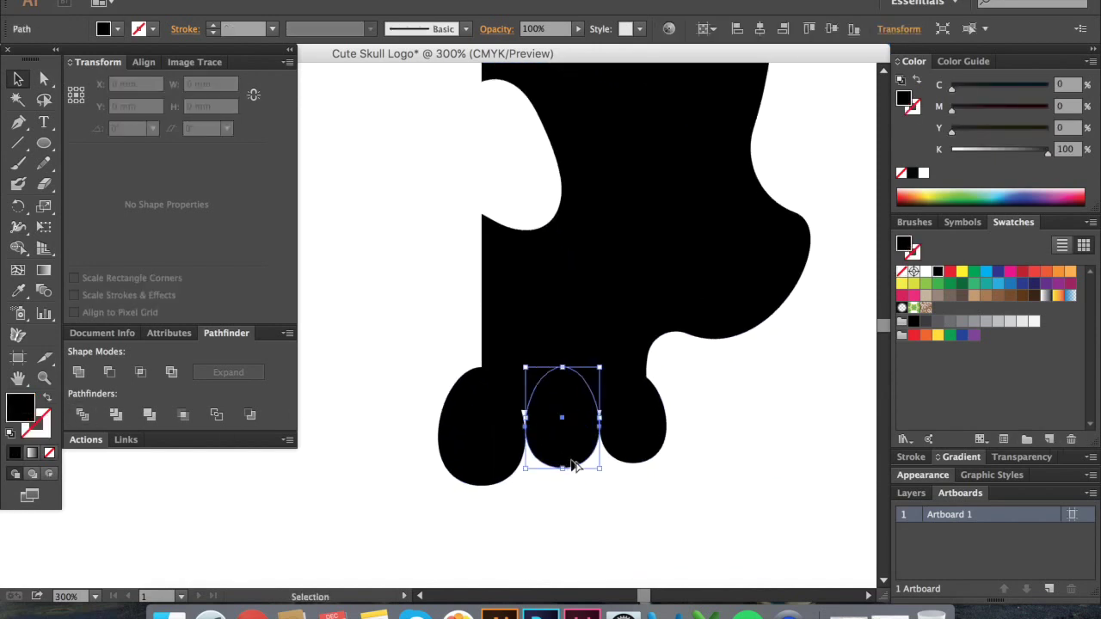
scroll(581, 490, "up", 1)
left_click(638, 494)
scroll(700, 460, "down", 2)
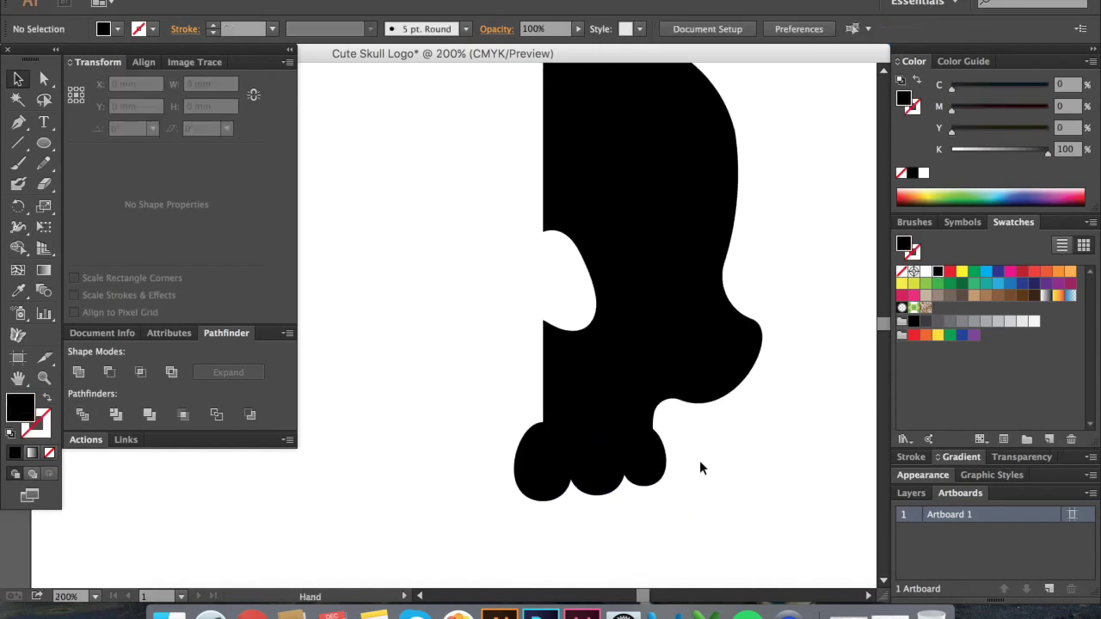
scroll(482, 452, "down", 1)
scroll(531, 344, "up", 1)
Step: Erase a rounded eye socket into the upper black half-skull and remove the stray point
left_click(531, 344)
key("shift+e")
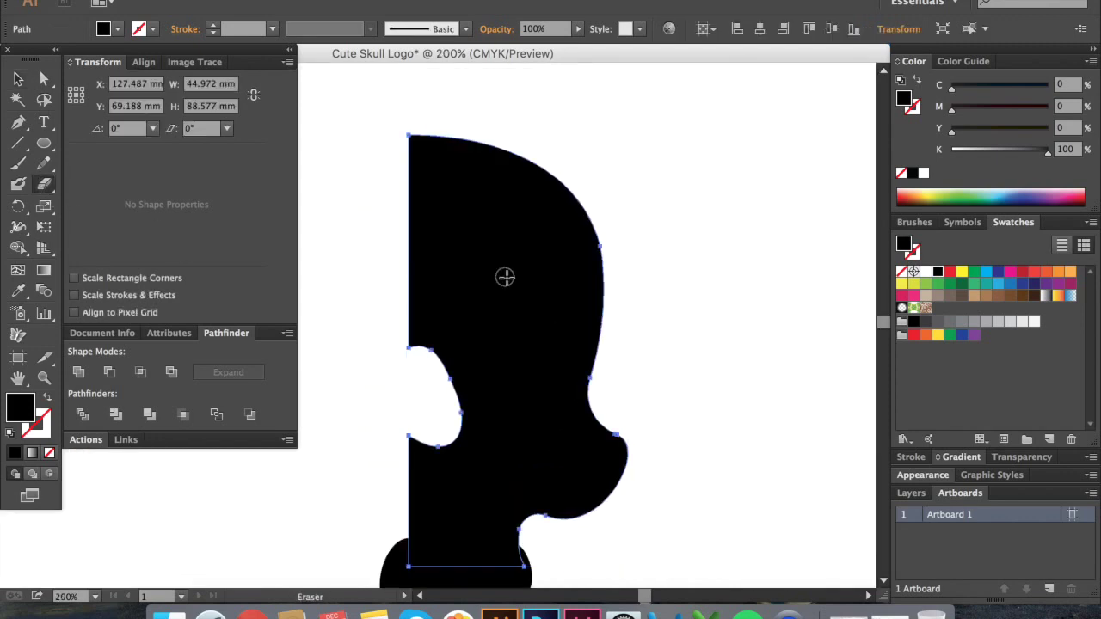
scroll(482, 291, "up", 1)
mouse_move(479, 296)
left_mouse_down()
mouse_move(467, 300)
mouse_move(577, 315)
mouse_move(484, 388)
mouse_move(429, 307)
mouse_move(499, 278)
mouse_move(462, 307)
mouse_move(551, 359)
mouse_move(508, 329)
left_mouse_up()
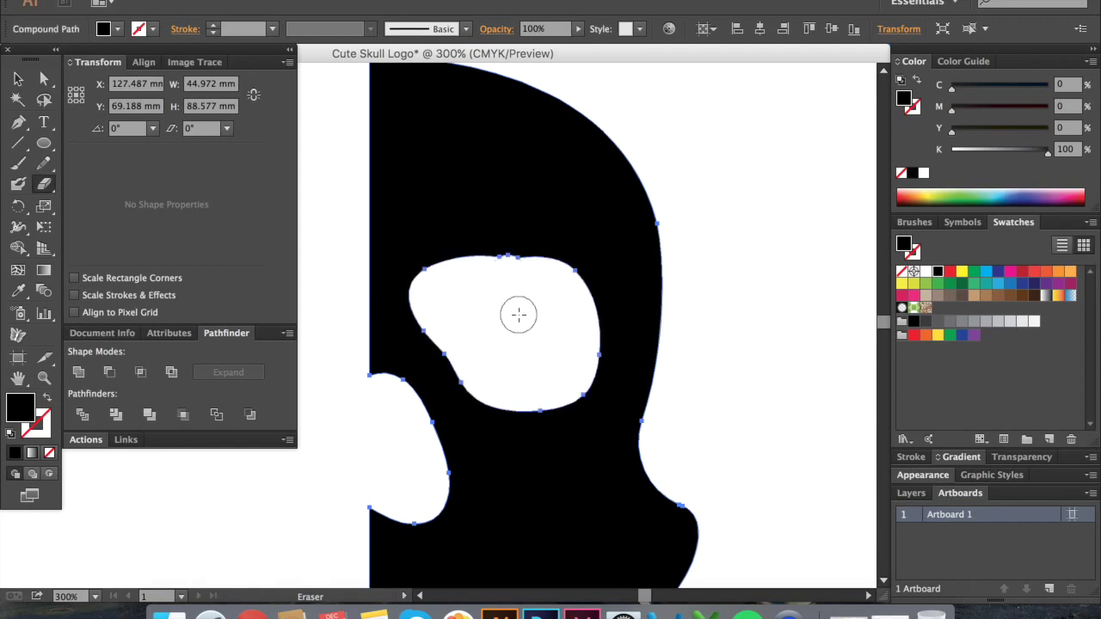
left_click(524, 274)
key("v")
key("ctrl+shift+a")
key("ctrl+minus")
key("ctrl+minus")
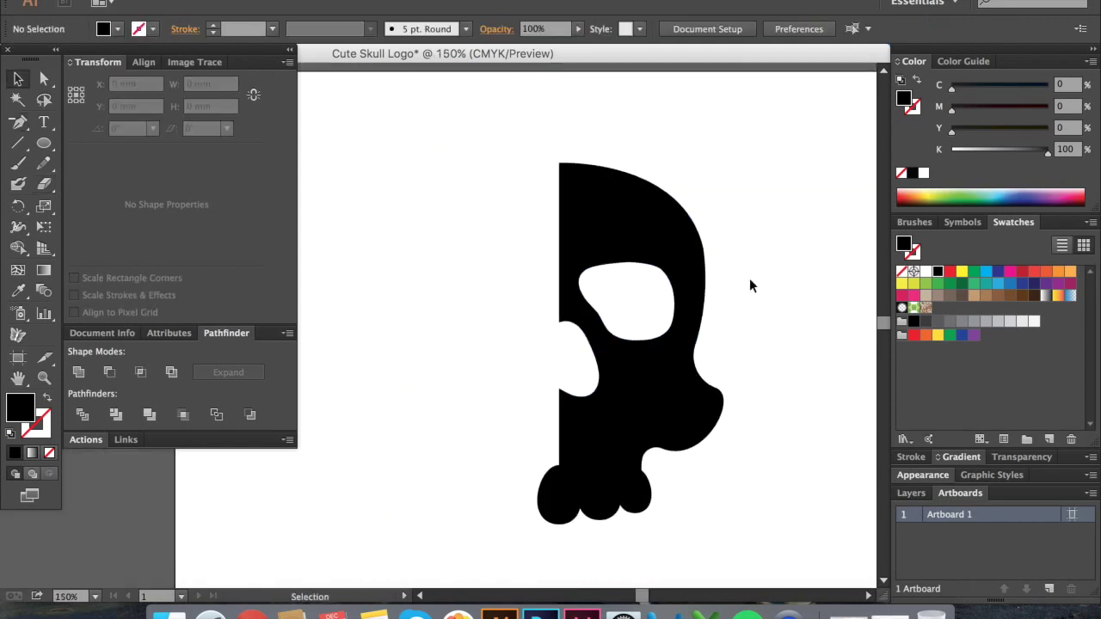
key("ctrl+a")
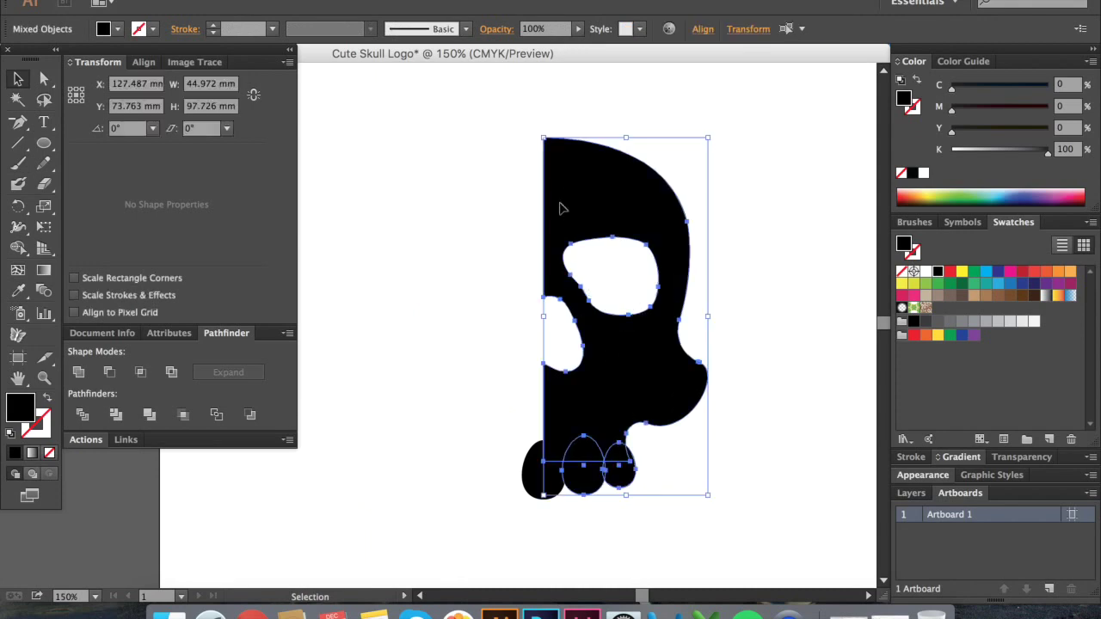
Step: Make a vertically reflected copy of the half-skull and move it left to meet the original
key("o")
key("v")
left_click(225, 0)
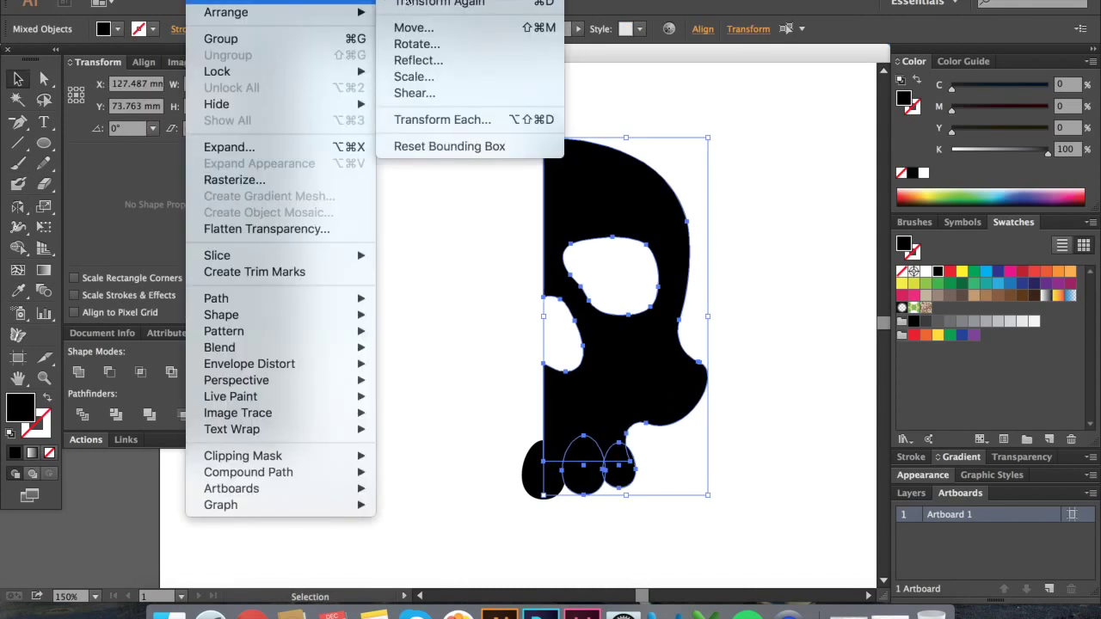
left_click(417, 60)
left_click(471, 438)
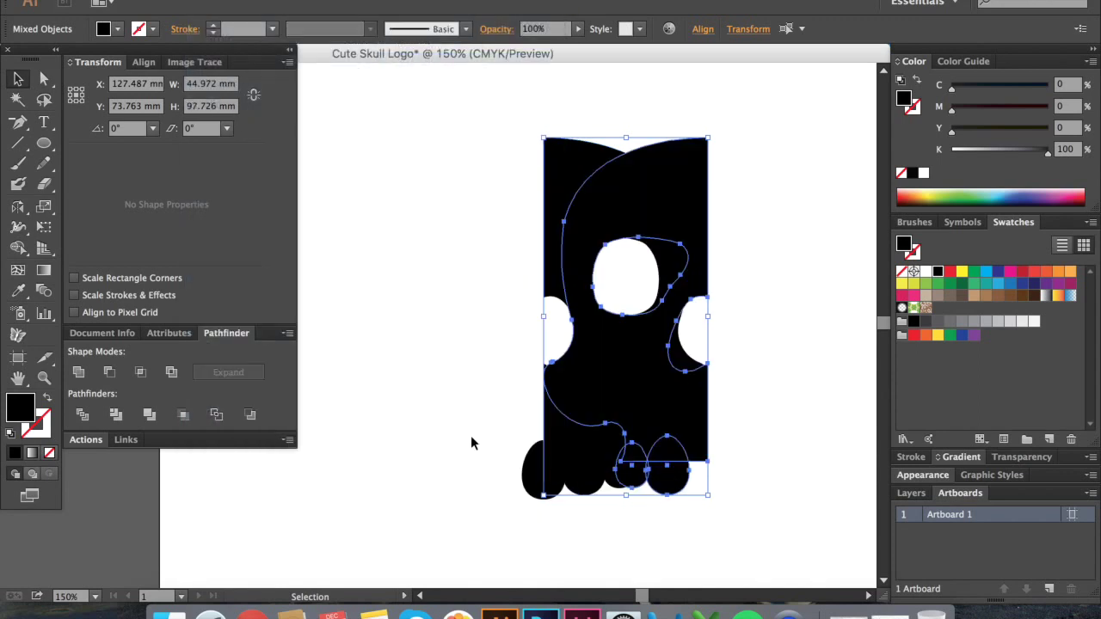
left_click_drag(709, 195, 544, 197)
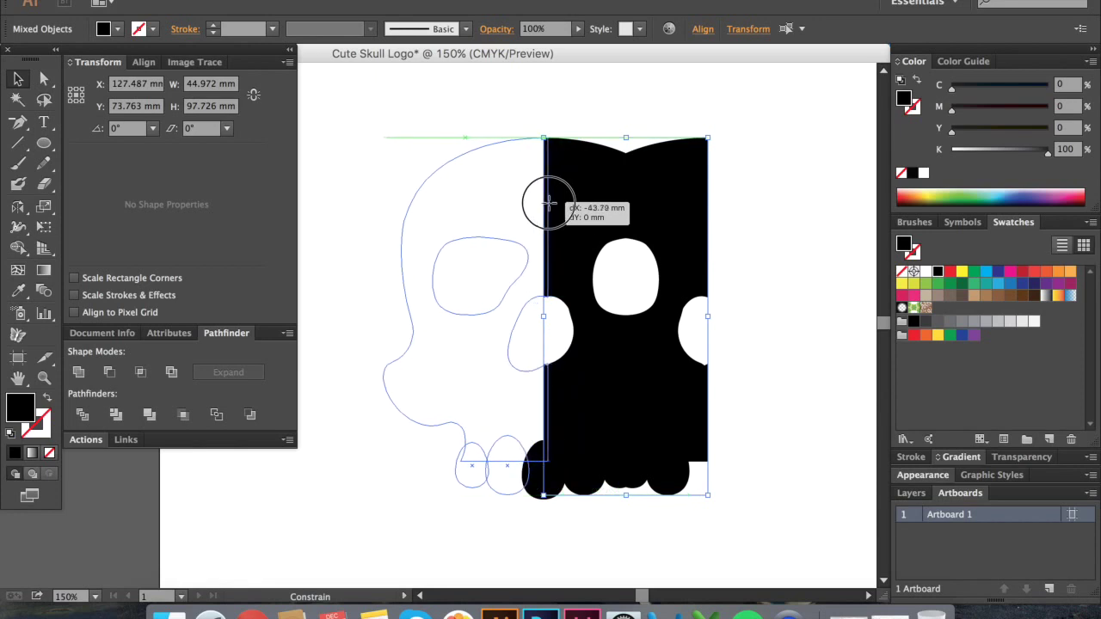
Step: Select both halves and all teeth, then Unite them in Pathfinder
left_click(519, 122)
left_click_drag(520, 122, 616, 234)
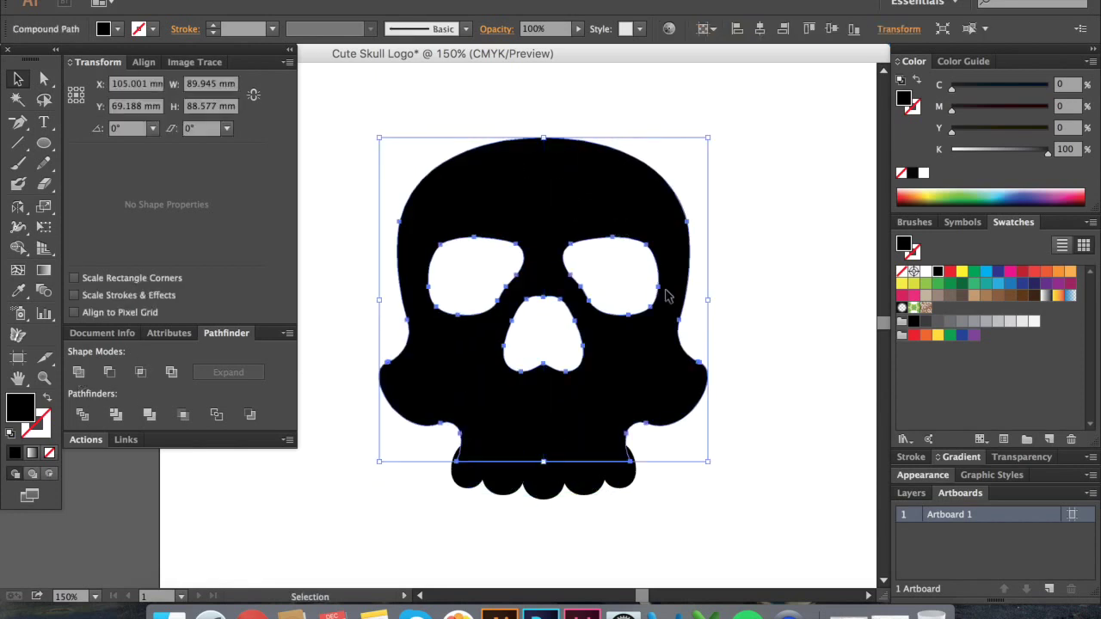
key("ctrl+minus")
left_click_drag(679, 482, 505, 276)
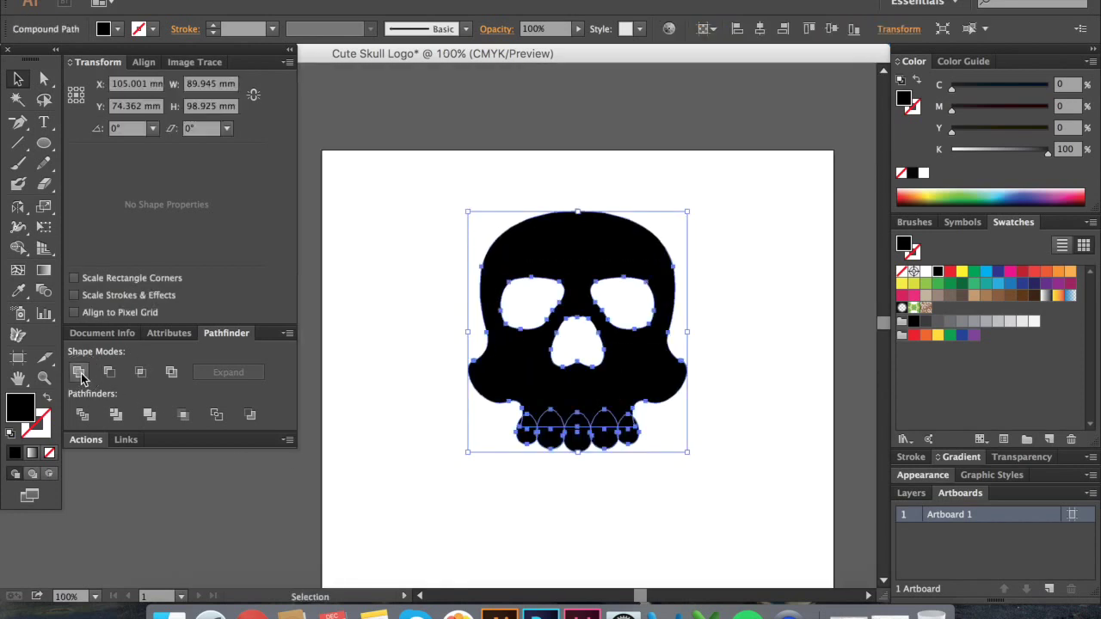
left_click(78, 372)
Step: Scale the merged skull down to a smaller size
left_click(646, 399)
left_click(559, 259)
left_click_drag(645, 373, 602, 314)
left_click(700, 303)
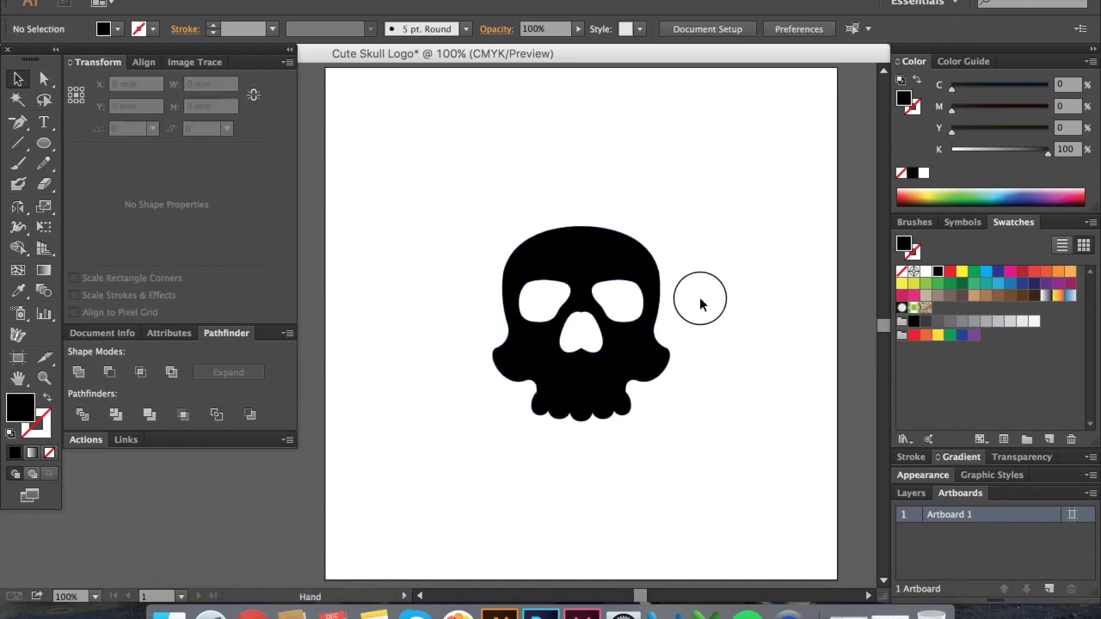
Step: Recentre the view and select the merged skull, showing the alignment options
left_click_drag(701, 303, 662, 328)
left_click(565, 428)
left_click(144, 62)
left_click(555, 180)
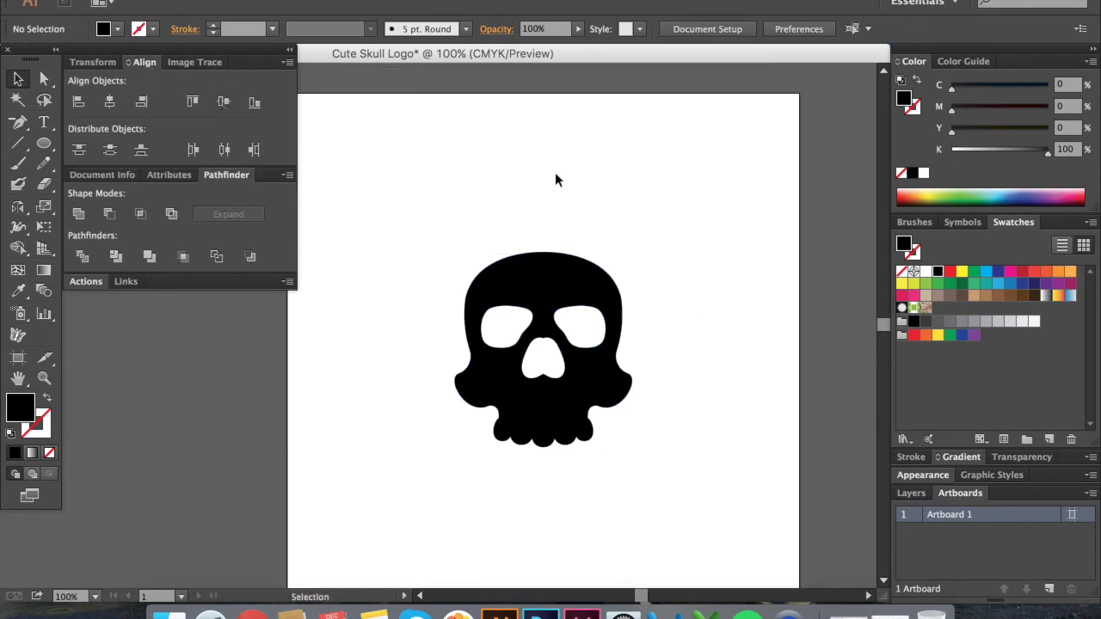
scroll(646, 425, "up", 1)
scroll(628, 404, "up", 3)
left_click(603, 393)
Step: Erase the bulge on the skull's right cheek with the Eraser, then deselect
key("shift+e")
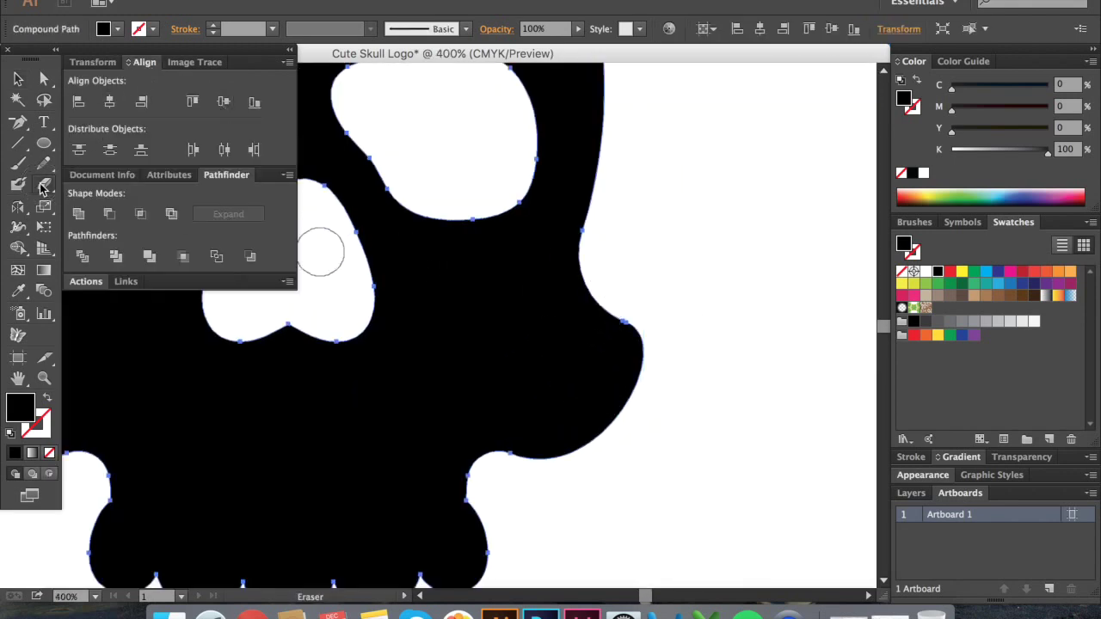
left_click_drag(608, 259, 644, 392)
left_click_drag(559, 479, 563, 475)
scroll(618, 455, "up", 1)
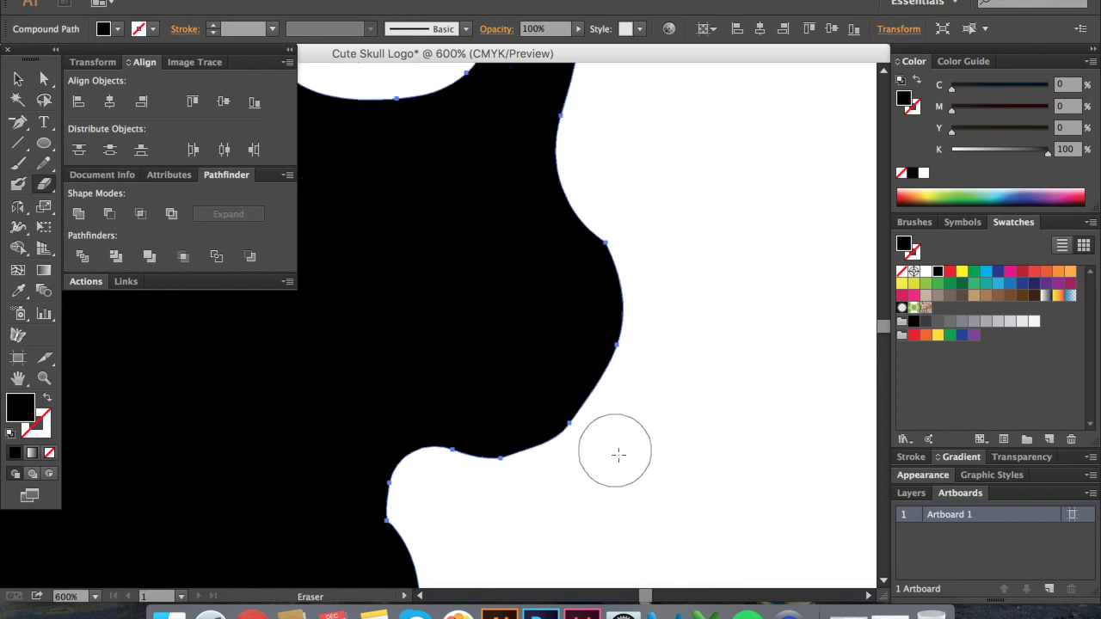
scroll(608, 469, "down", 3)
scroll(506, 181, "up", 2)
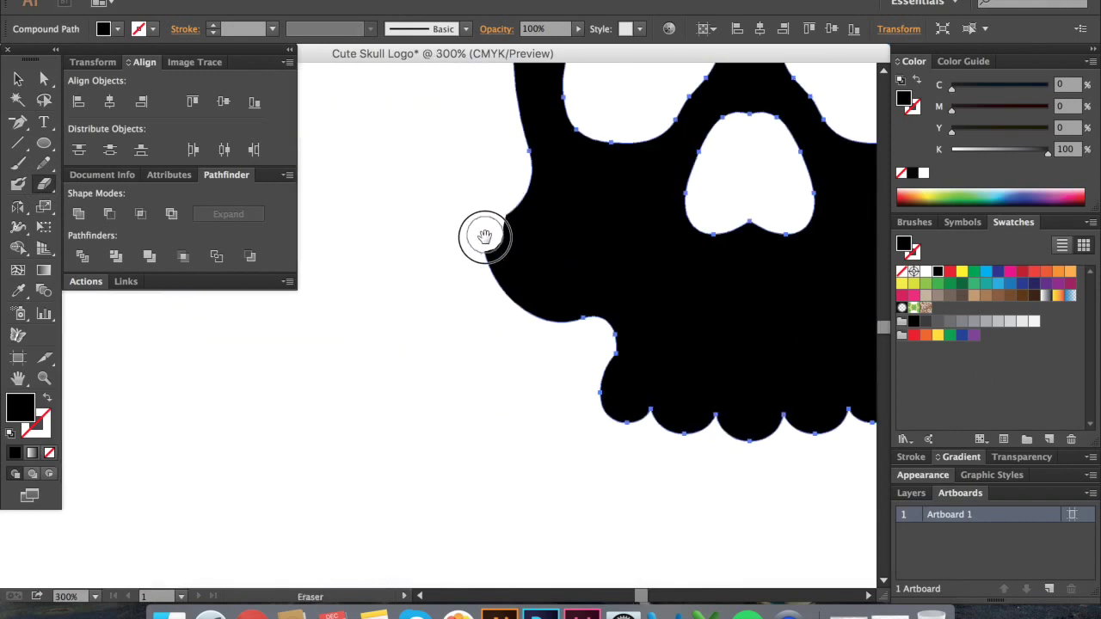
scroll(698, 354, "down", 1)
key("v")
left_click(722, 370)
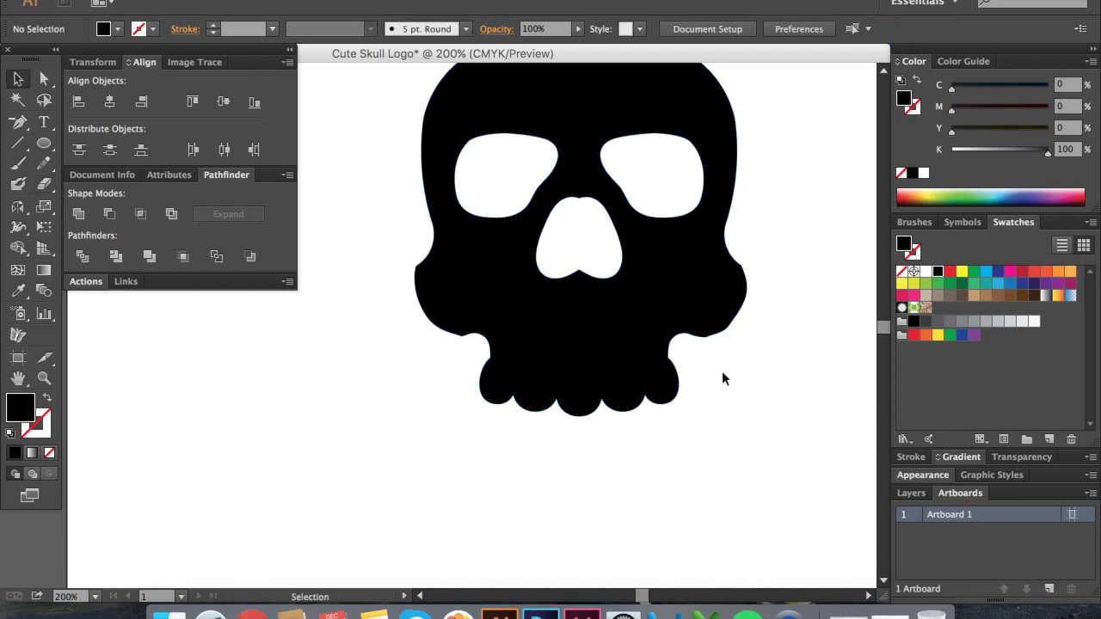
scroll(711, 401, "down", 1)
Step: Try resizing the nose shape in isolation mode, then undo it and exit
left_click_drag(753, 383, 754, 404)
left_click(624, 252)
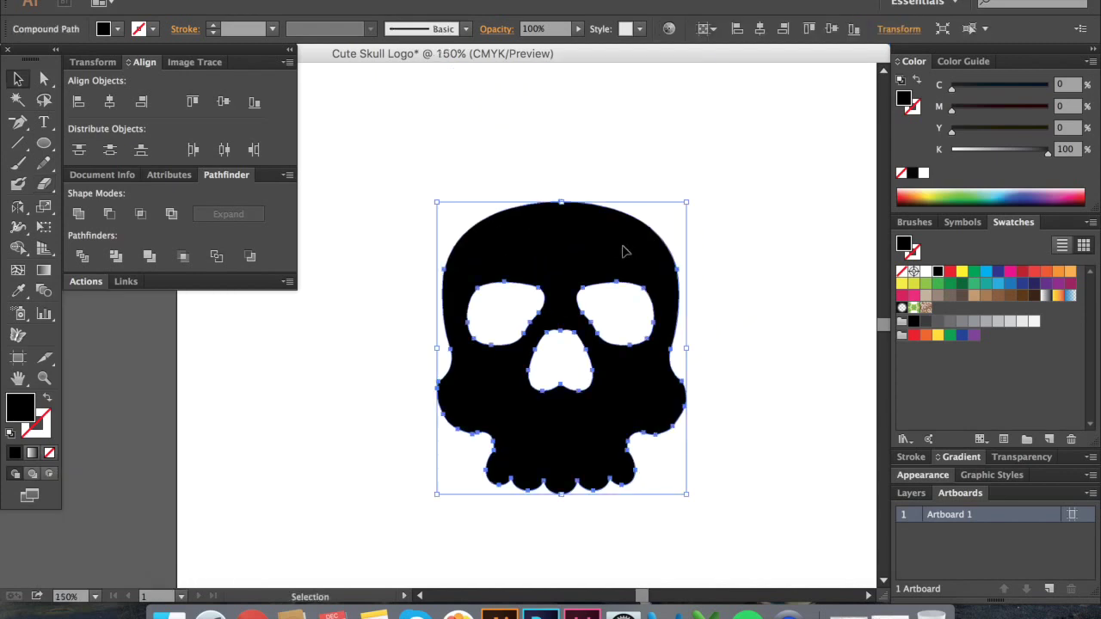
scroll(731, 271, "down", 1)
scroll(641, 345, "up", 2)
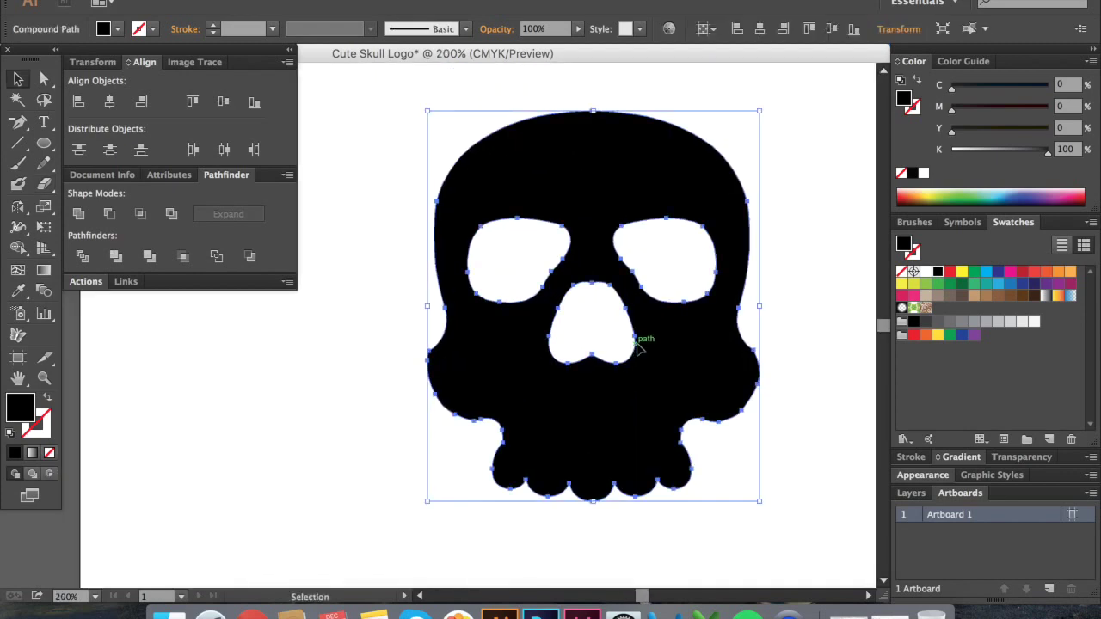
double_click(638, 346)
scroll(637, 344, "up", 1)
left_click_drag(634, 346, 626, 332)
key("ctrl+z")
scroll(676, 284, "down", 2)
key("ctrl+shift+a")
Step: Centre the whole skull horizontally on the artboard with Horizontal Align Center
left_click(680, 284)
scroll(680, 284, "up", 1)
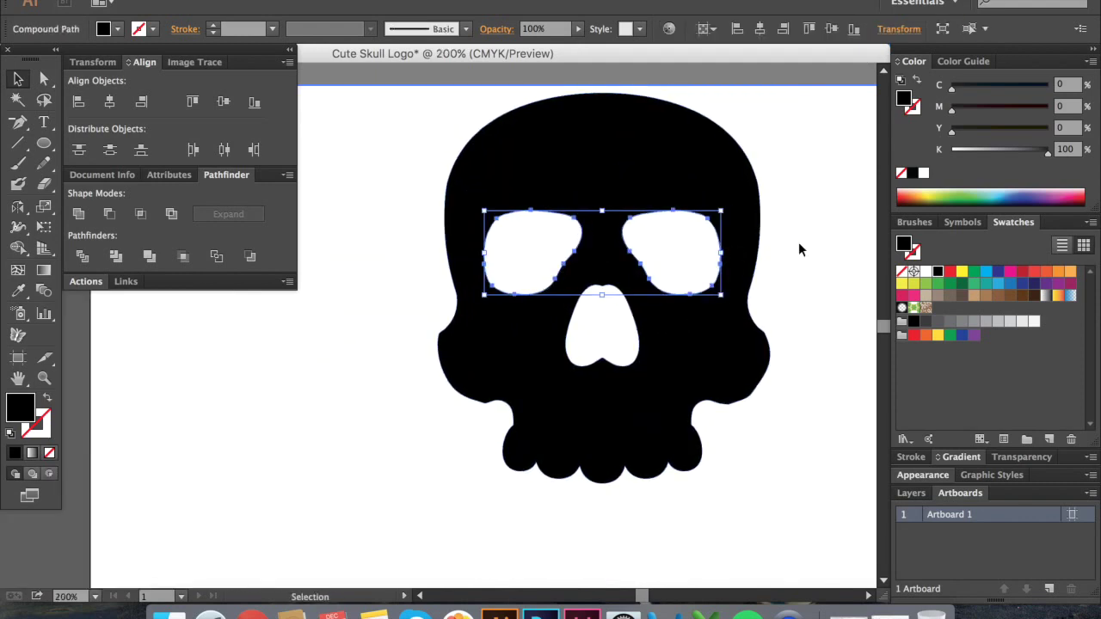
left_click(769, 245)
scroll(804, 237, "down", 3)
left_click(634, 226)
left_click(760, 29)
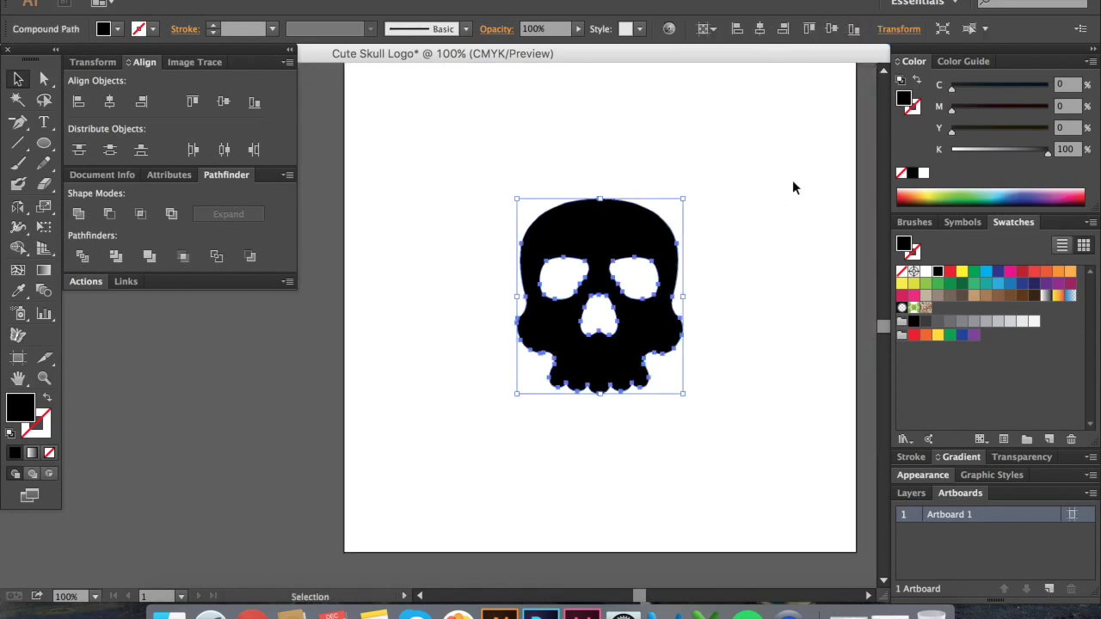
left_click(793, 187)
scroll(794, 188, "up", 2)
scroll(488, 301, "up", 3)
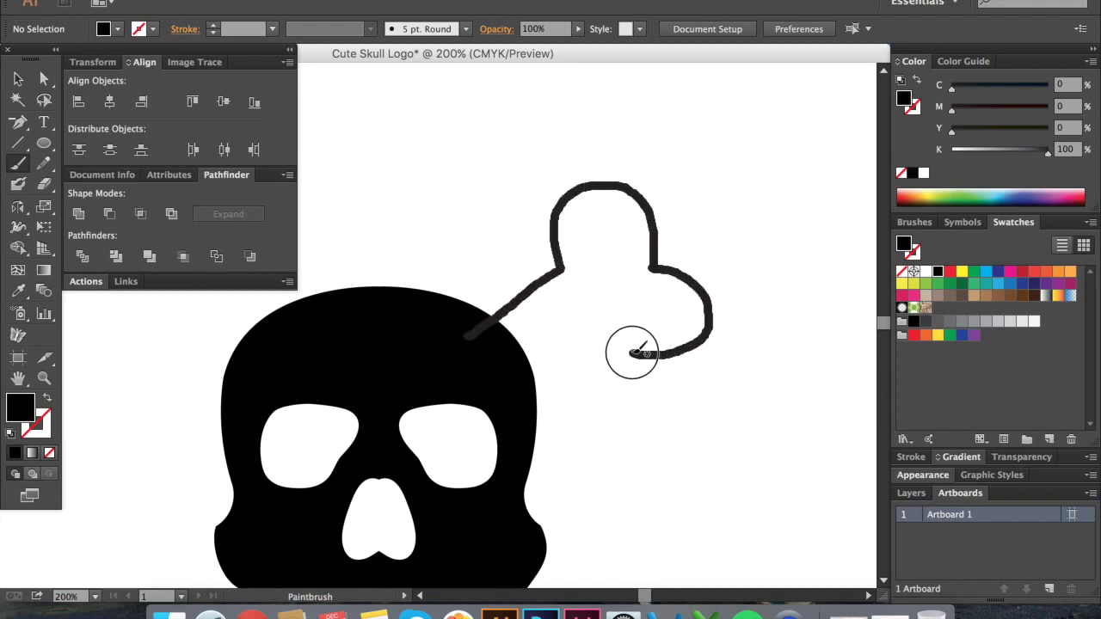
Step: Brush a bone from the skull's top right, Expand Appearance and Release Compound Path
left_click_drag(483, 350, 492, 319)
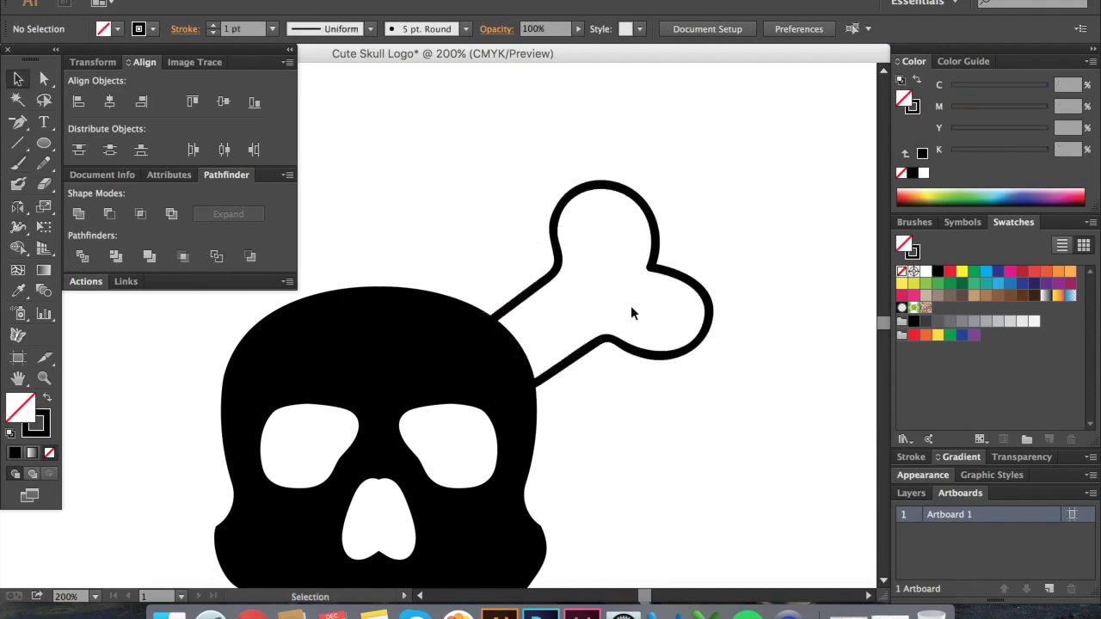
left_click(696, 277)
left_click(207, 2)
left_click(250, 165)
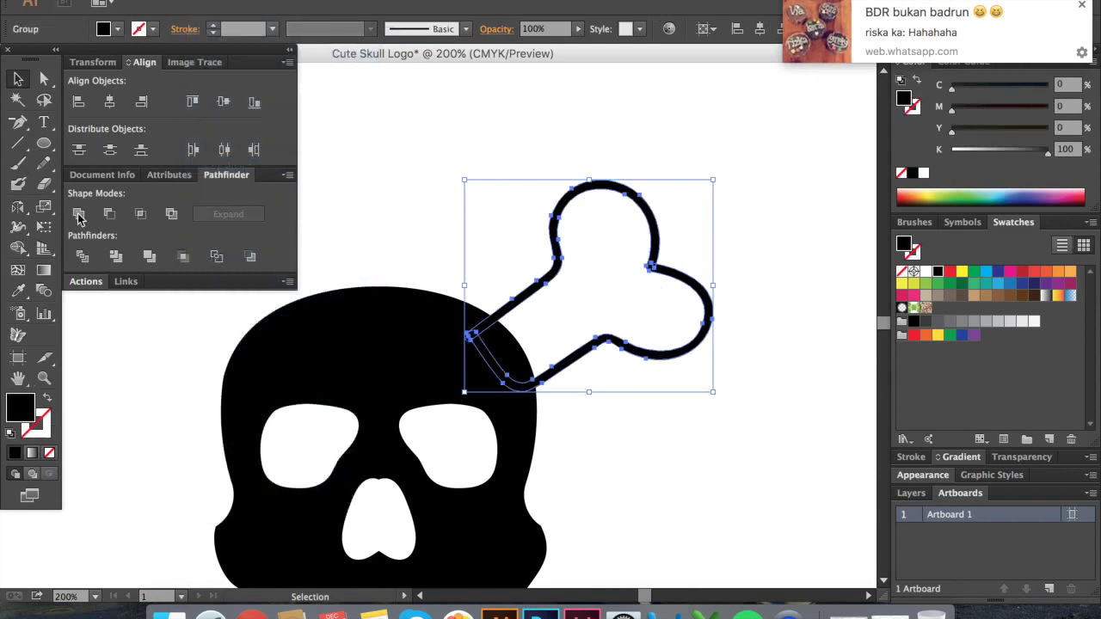
right_click(543, 217)
left_click(620, 306)
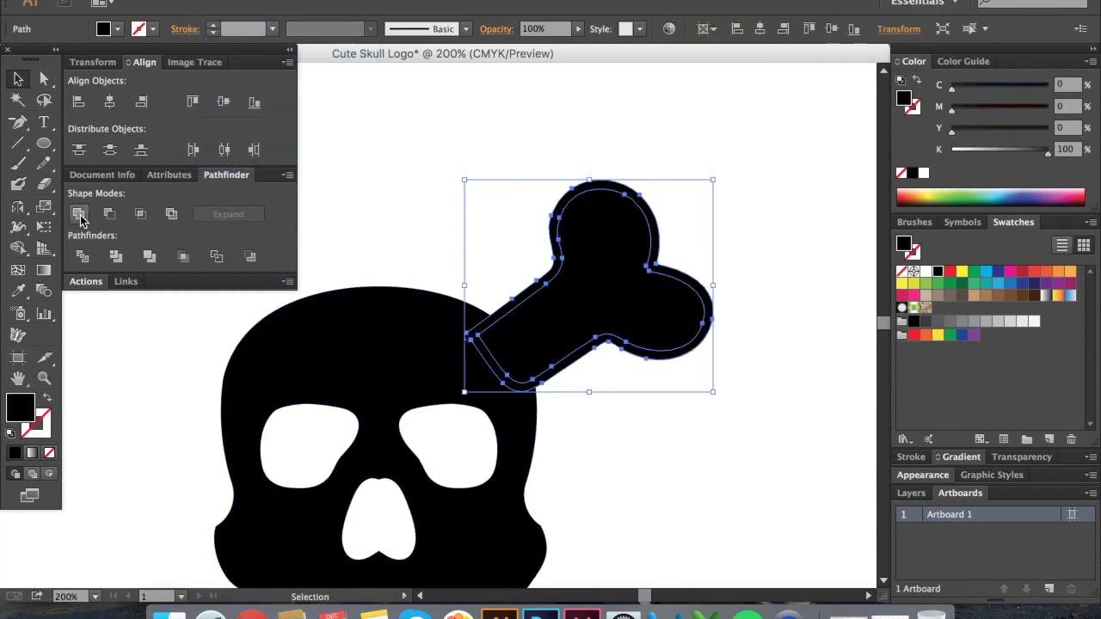
Step: Zoom out and move the solid bone against the skull's upper right
left_click(504, 135)
key("ctrl+minus")
left_click_drag(628, 184, 623, 264)
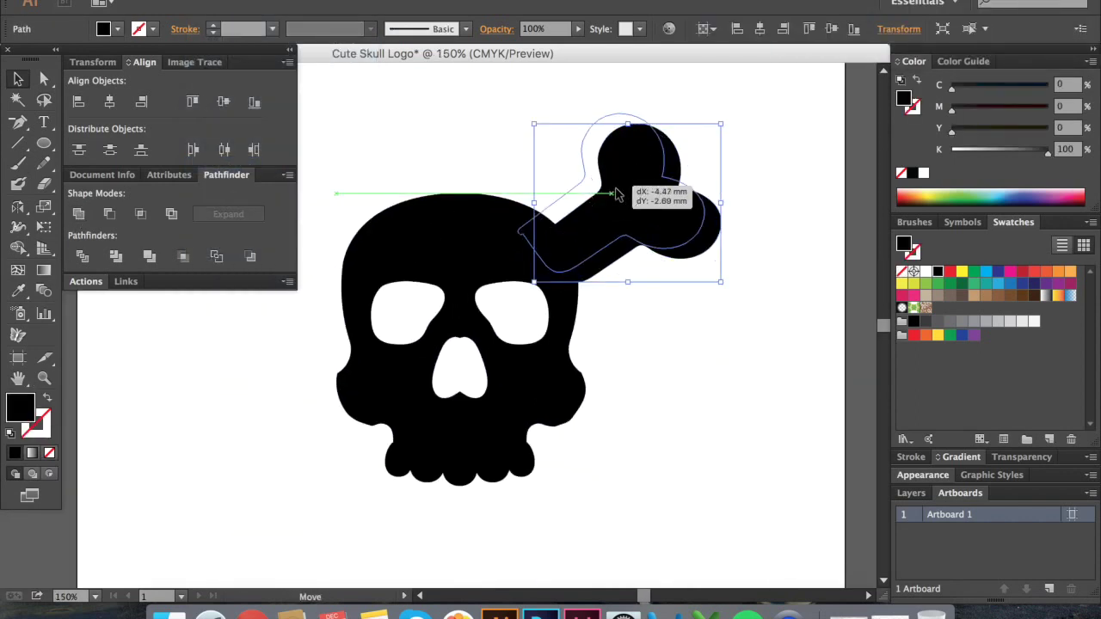
Step: Make a reflected copy of the bone and place the two bones across the skull's top
left_click(206, 2)
mouse_move(280, 0)
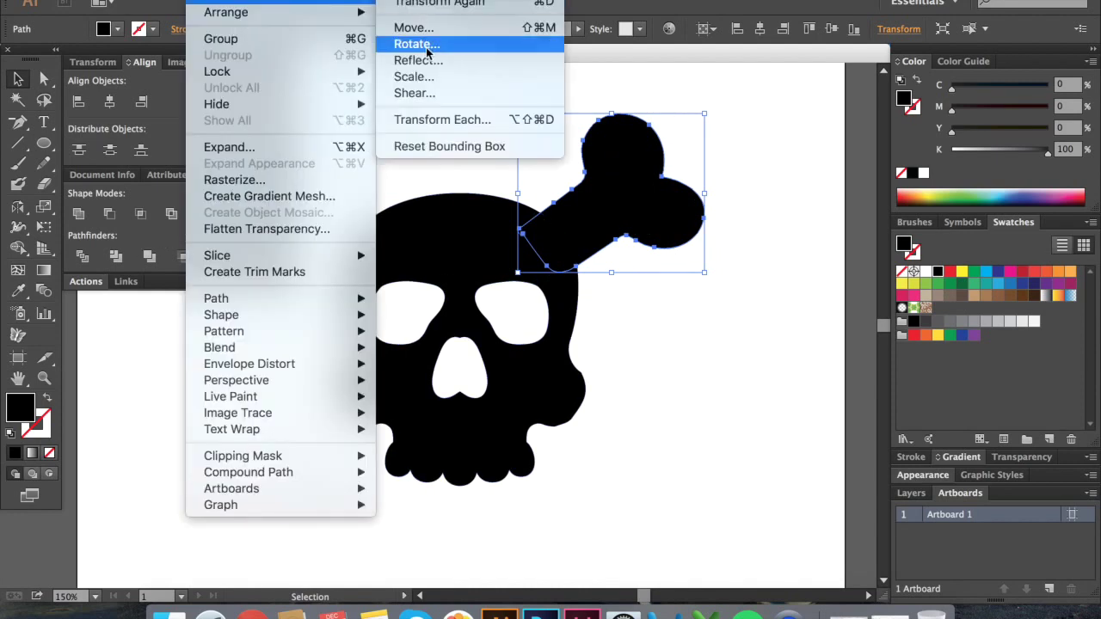
left_click(468, 60)
left_click(482, 425)
left_click_drag(627, 218, 364, 221)
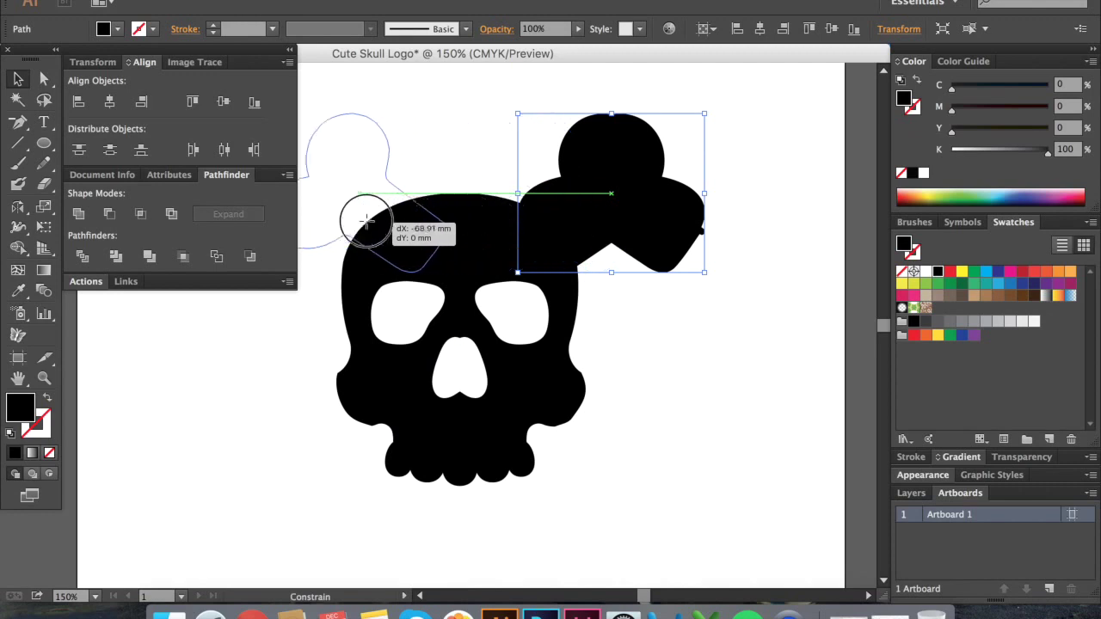
left_click_drag(551, 172, 603, 197)
Step: Reflect a copy of both bones across the horizontal axis and move it below the skull
left_click(701, 250)
left_click(701, 250)
left_click(373, 147, "shift")
left_click_drag(319, 89, 693, 151)
left_click(207, 2)
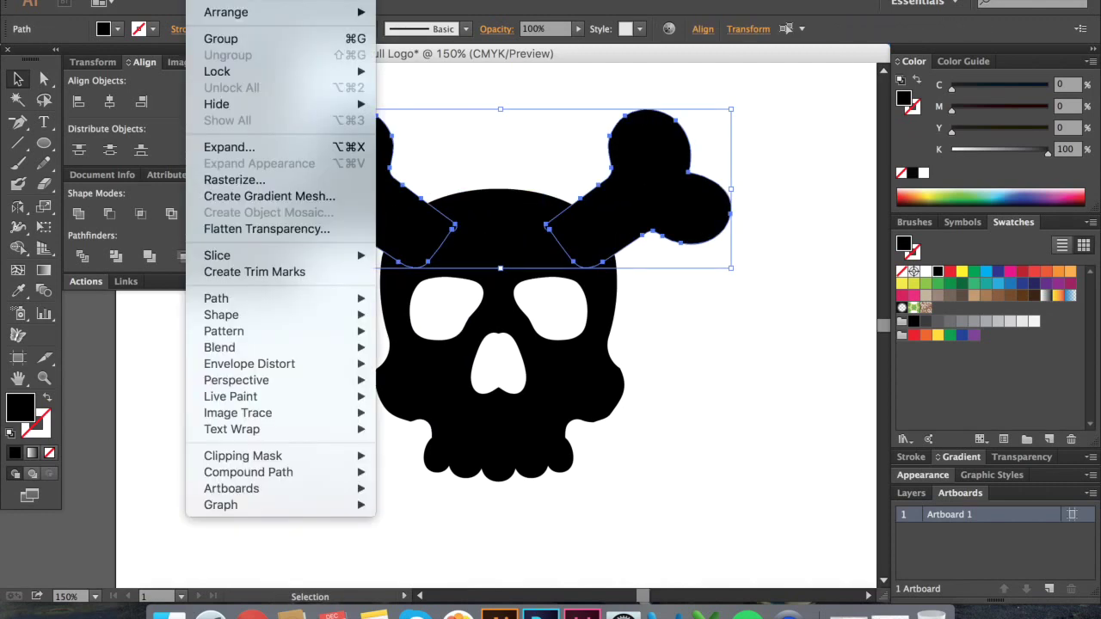
left_click(424, 78)
left_click(465, 226)
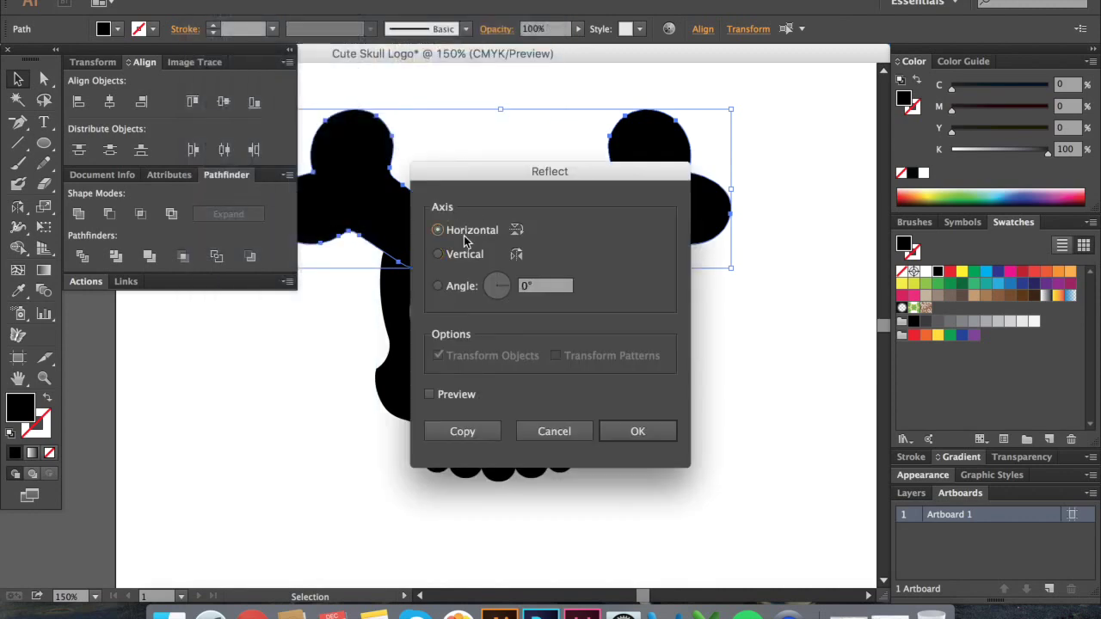
left_click(464, 430)
left_click_drag(659, 209, 659, 467)
key("super+1")
left_click(634, 314)
Step: Bring the skull to the front and add a round-joined offset path of 1 around it
right_click(633, 306)
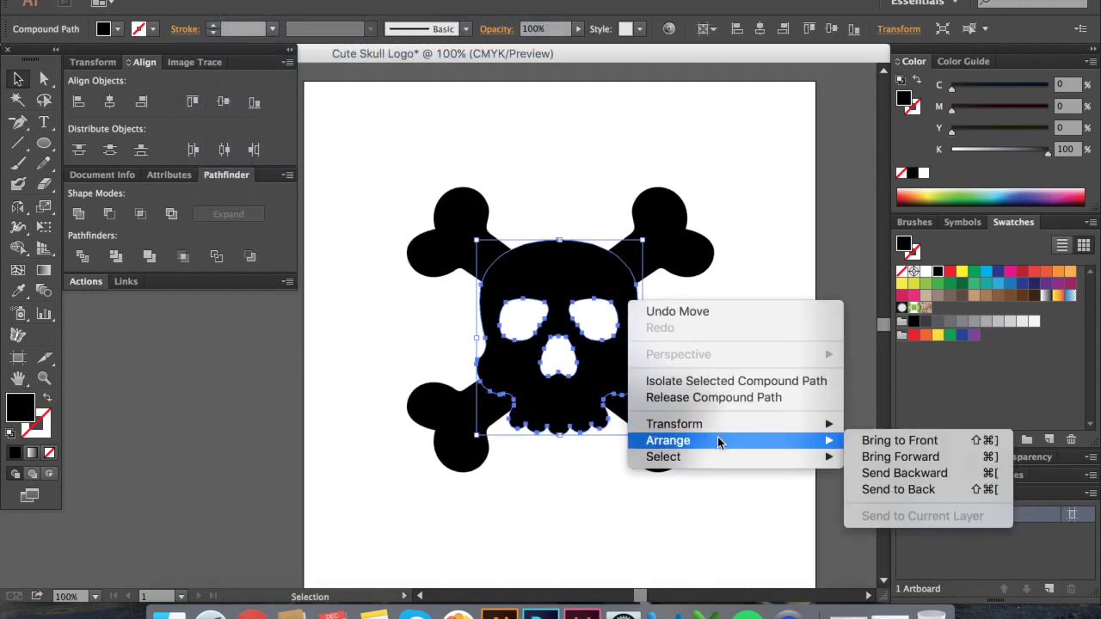
left_click(895, 442)
left_click(206, 1)
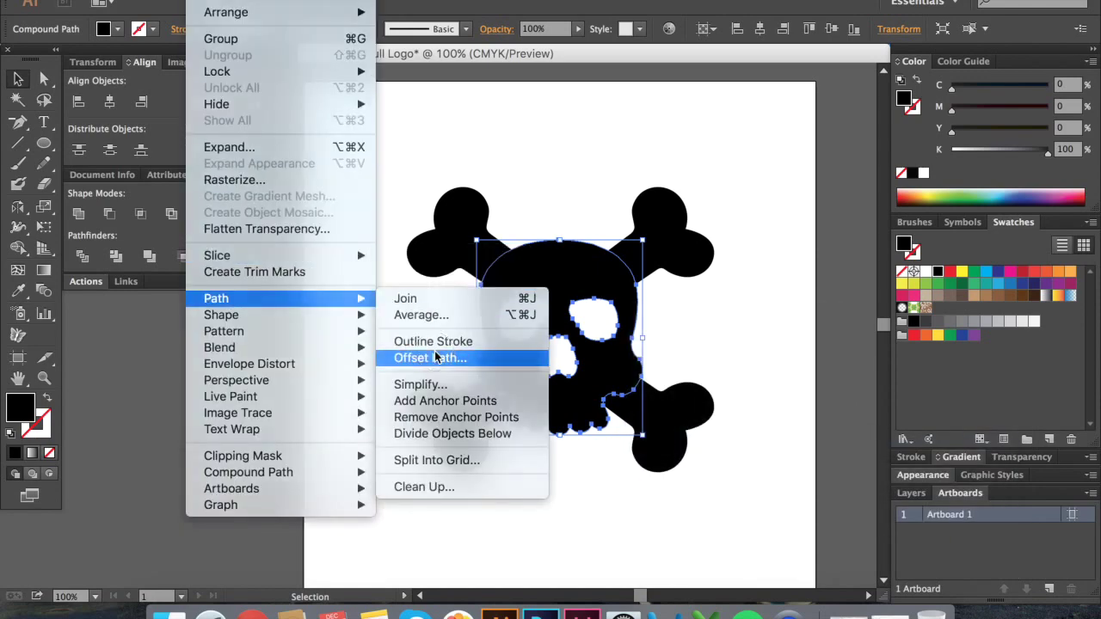
left_click(431, 358)
left_click(800, 397)
left_click(886, 333)
left_click(886, 350)
double_click(890, 306)
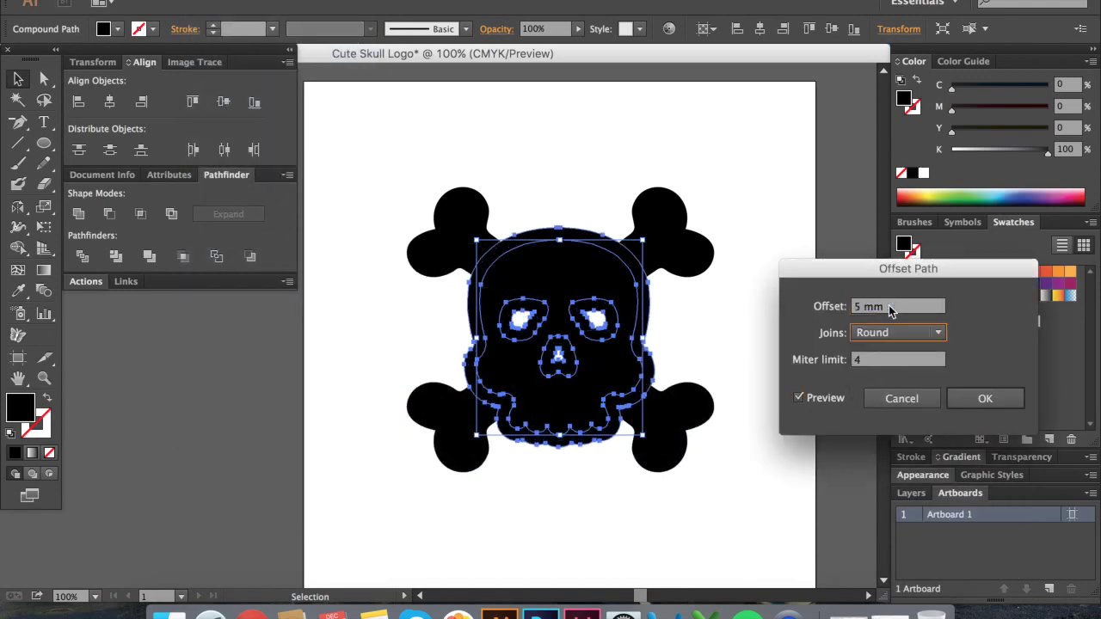
type("1")
left_click(985, 398)
Step: Release the offset compound path, then trim the skull and all four bones with Pathfinder
right_click(569, 250)
right_click(585, 243)
left_click(658, 340)
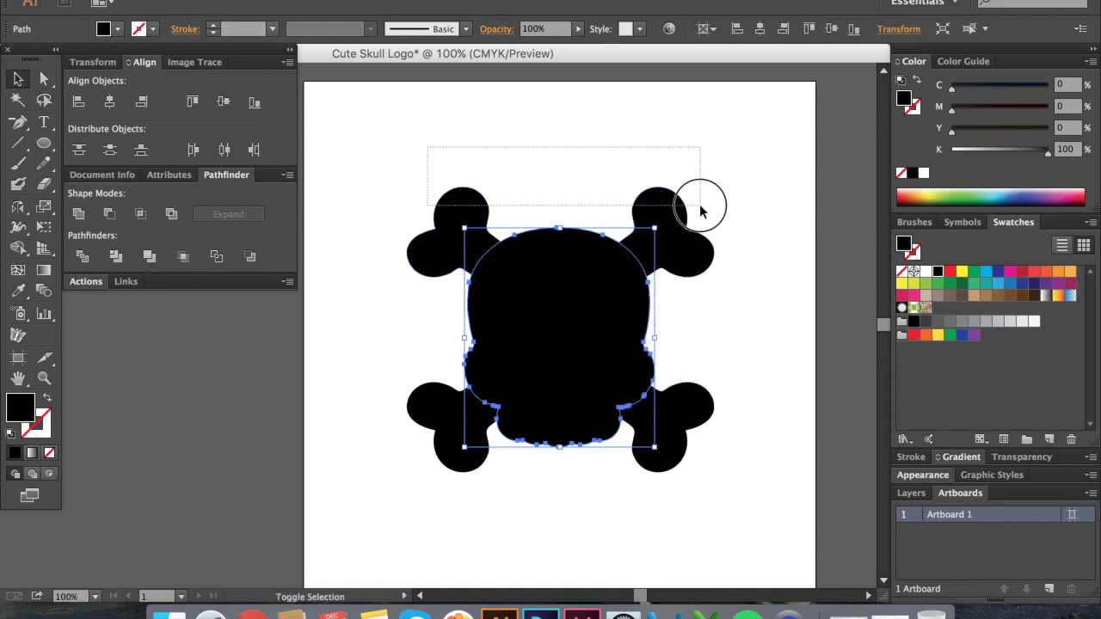
left_click_drag(701, 211, 689, 428)
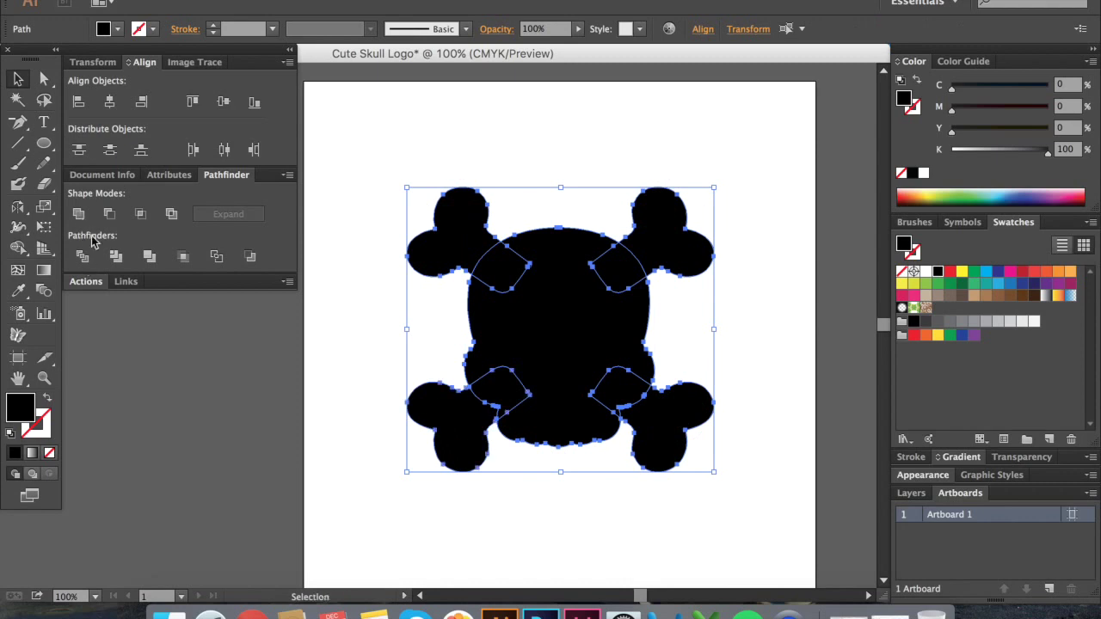
left_click(116, 257)
Step: Ungroup the trimmed pieces and delete the large solid skull blob
right_click(673, 232)
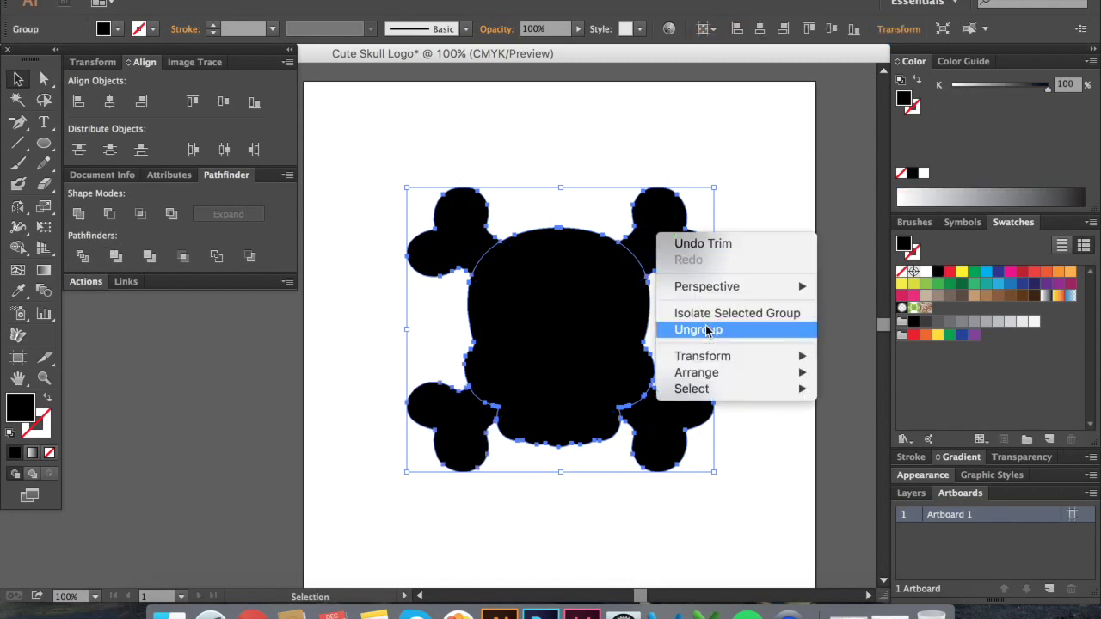
left_click(710, 322)
left_click(679, 234)
left_click(575, 239)
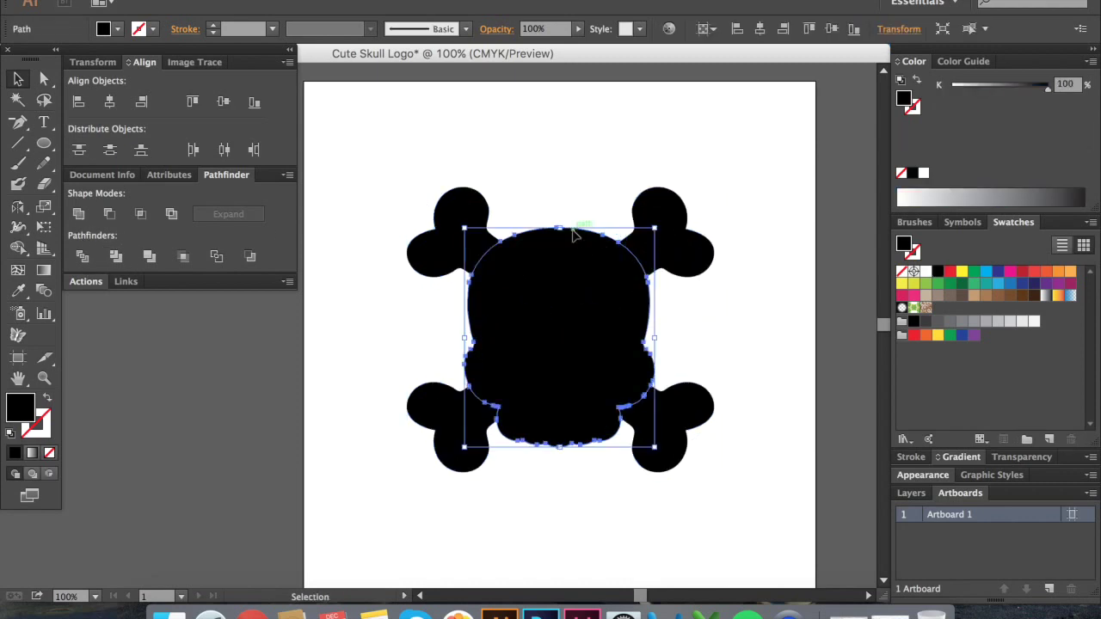
key("Delete")
scroll(610, 246, "up", 2)
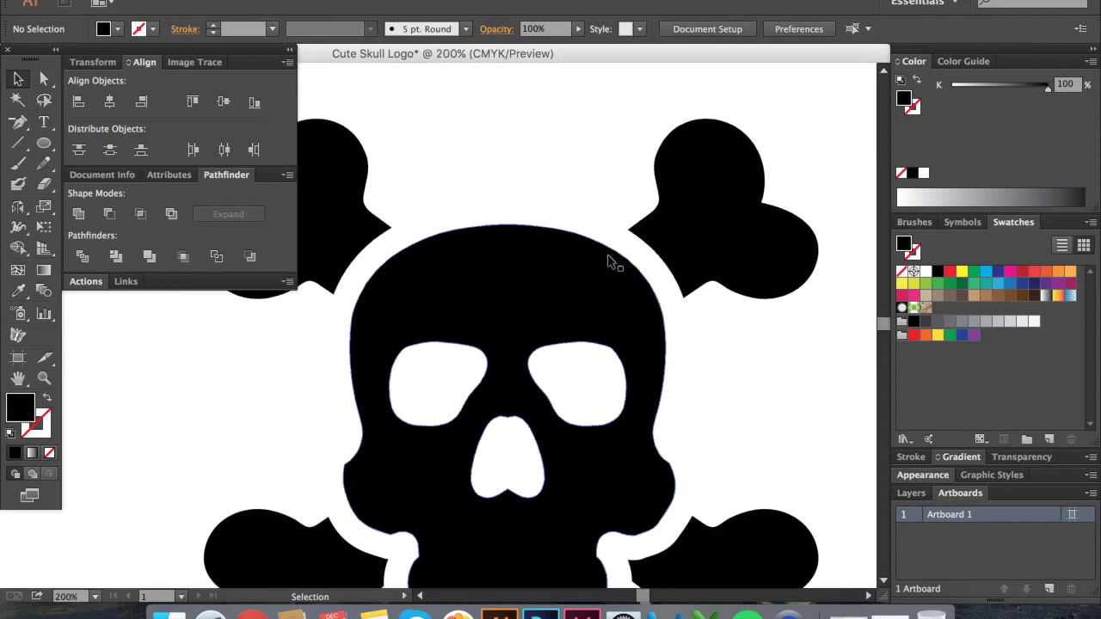
Step: Round the sharp corners on the top-right bone and the lower bones with live corners
key("a")
left_click(645, 232)
left_click_drag(647, 232, 668, 284)
left_click(389, 228)
scroll(327, 362, "down", 3)
left_click(327, 432)
scroll(398, 514, "up", 4)
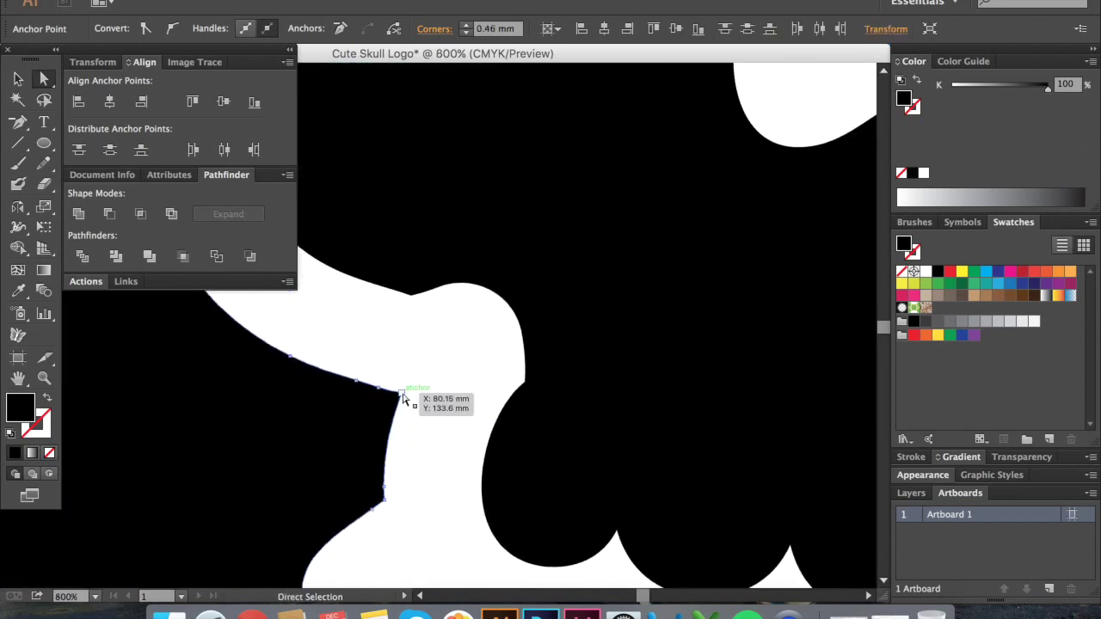
left_click(370, 496)
scroll(372, 501, "down", 2)
scroll(603, 413, "down", 2)
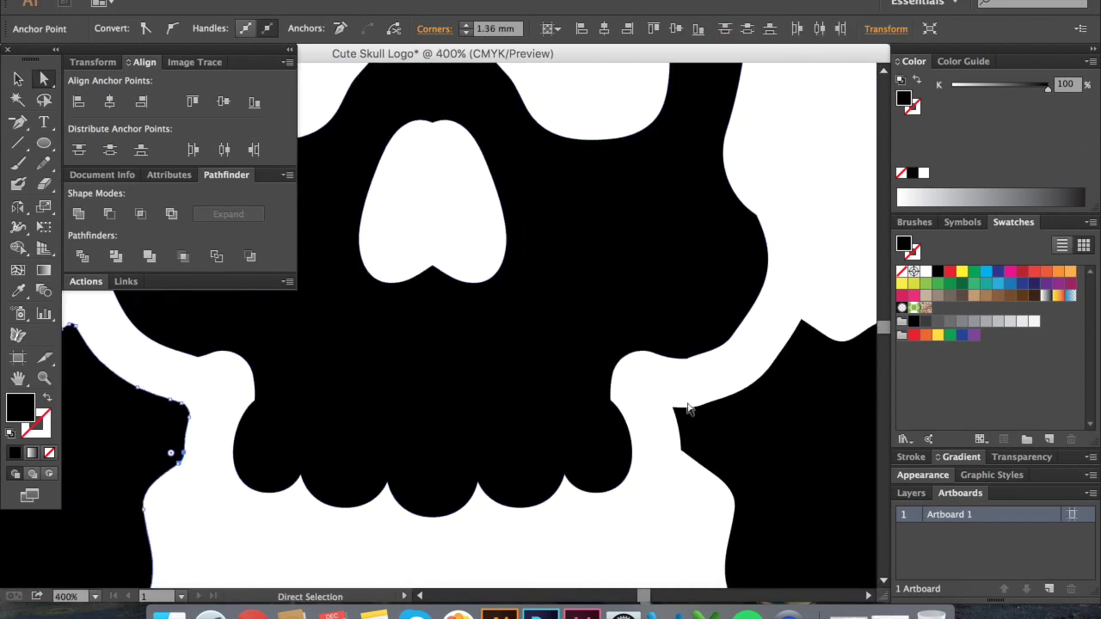
scroll(620, 418, "up", 2)
left_click(619, 417)
left_click_drag(619, 416, 628, 423)
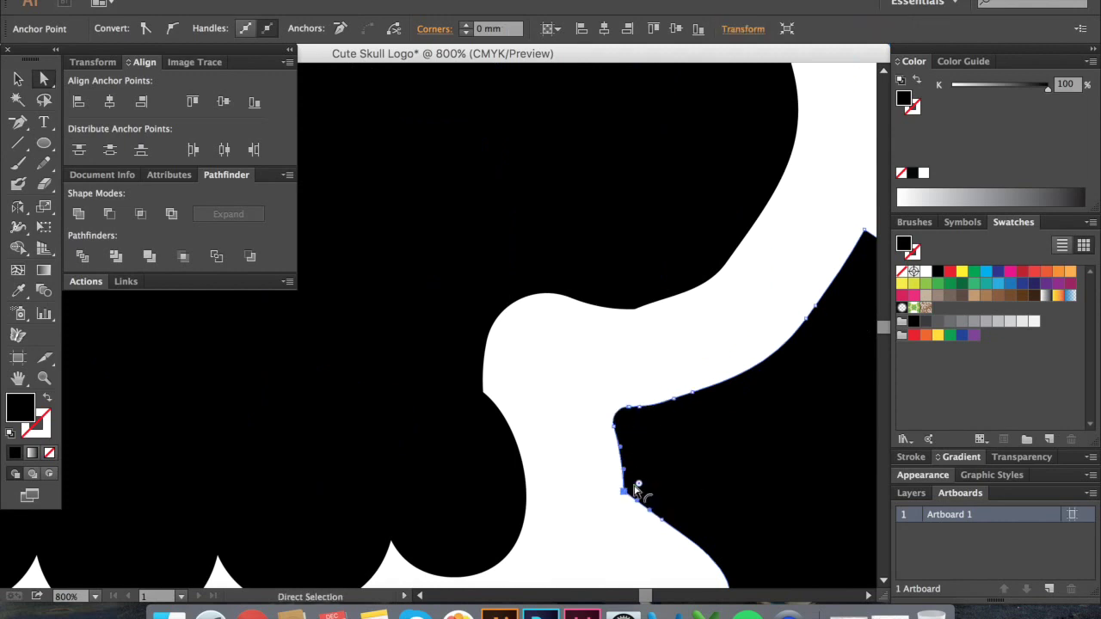
Step: Round two more bone corners to about 1.74 mm and 1.58 mm
left_click_drag(695, 327, 439, 336)
left_click(618, 256)
left_click_drag(619, 264, 628, 301)
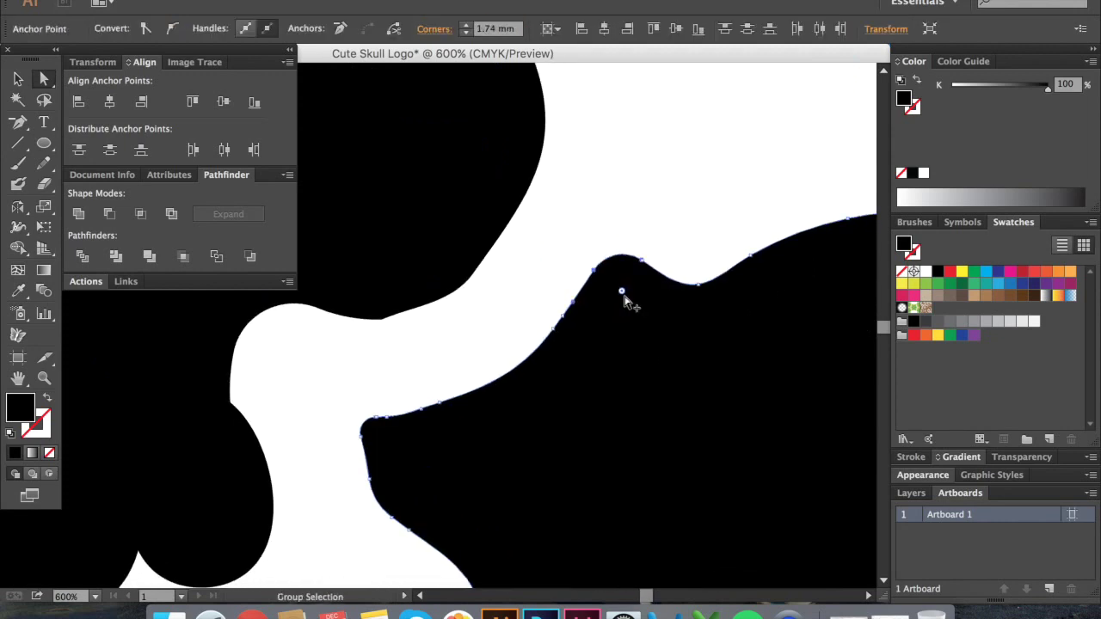
scroll(626, 301, "down", 4)
left_click(622, 226)
scroll(603, 232, "up", 4)
scroll(585, 238, "down", 1)
left_click(566, 232)
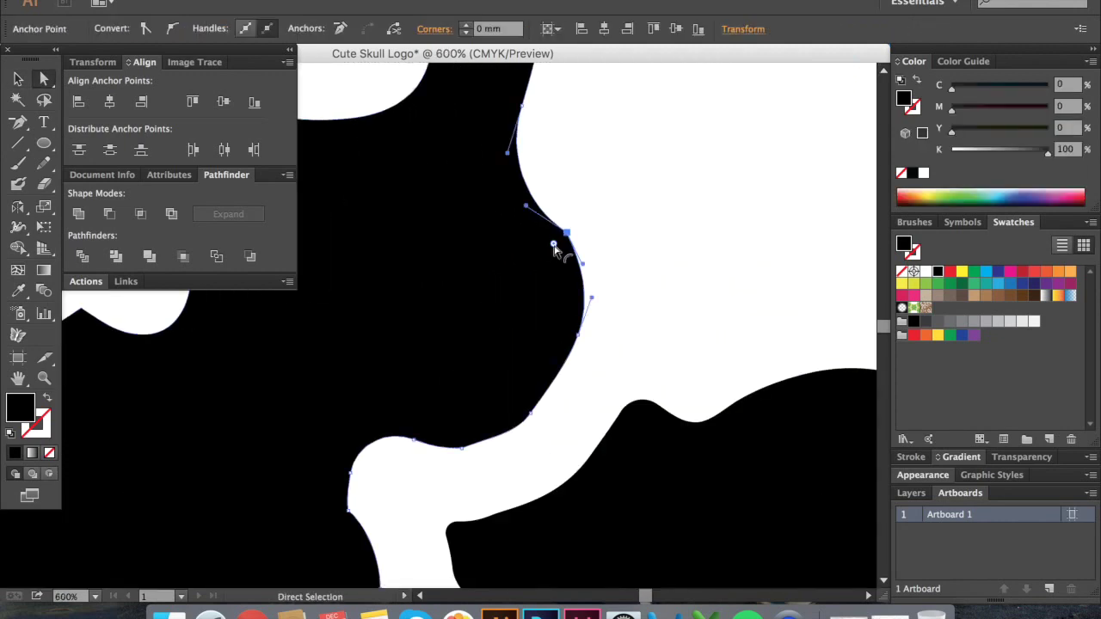
scroll(364, 290, "down", 3)
scroll(516, 267, "up", 4)
left_click_drag(560, 253, 604, 300)
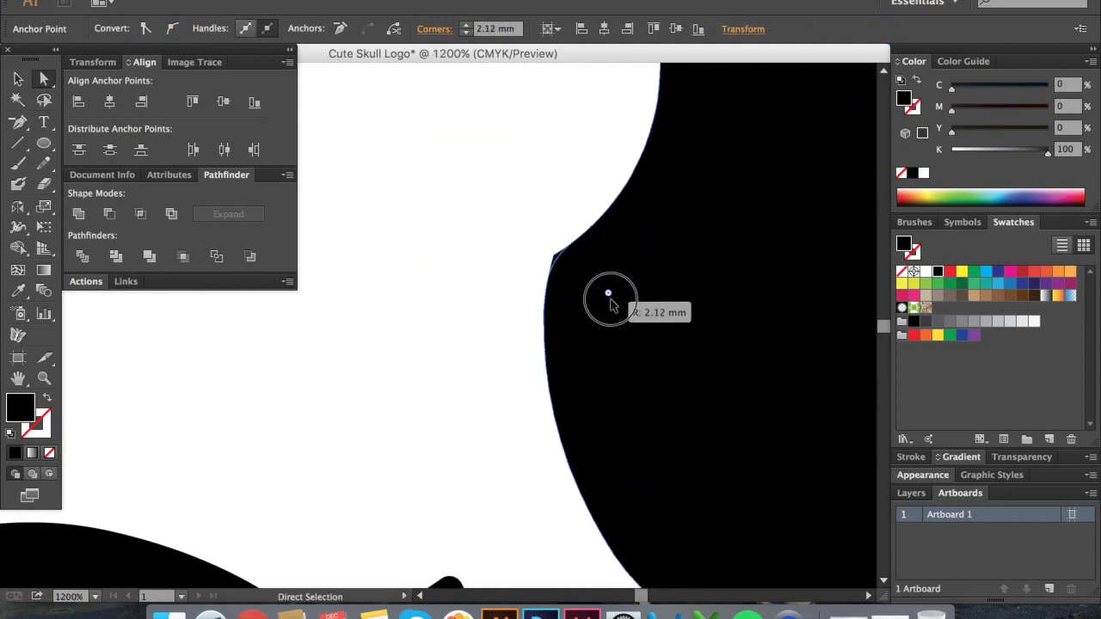
scroll(533, 327, "down", 10)
Step: Select all the artwork, make a clipping mask, and scale the logo down
key("v")
key("ctrl+a")
right_click(623, 238)
left_click(662, 334)
left_click_drag(553, 389, 553, 303)
key("ctrl+shift+a")
left_click(574, 234)
key("ctrl+1")
left_click_drag(529, 188, 563, 134)
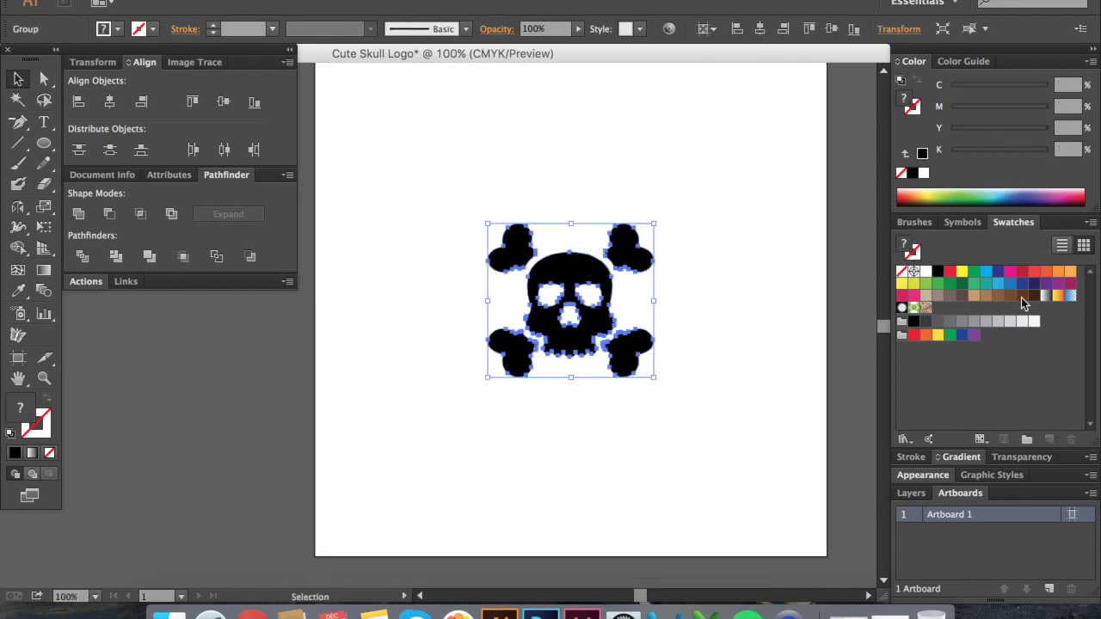
Step: Fill the skull with dark brown #2D1000 and start a text line below it
left_click(1033, 295)
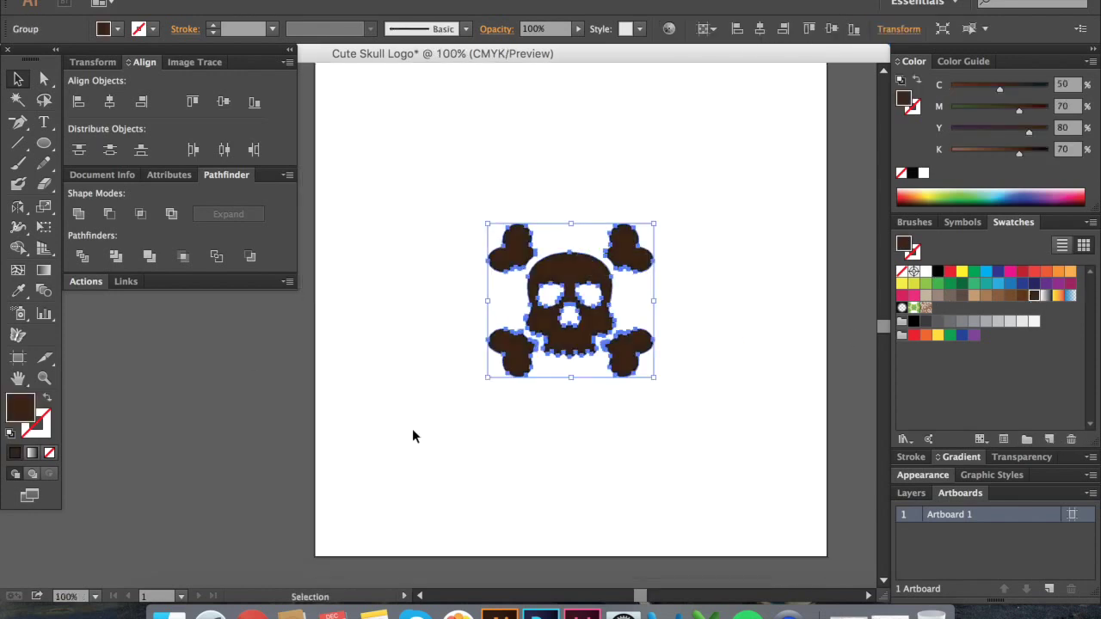
double_click(21, 408)
left_click(333, 362)
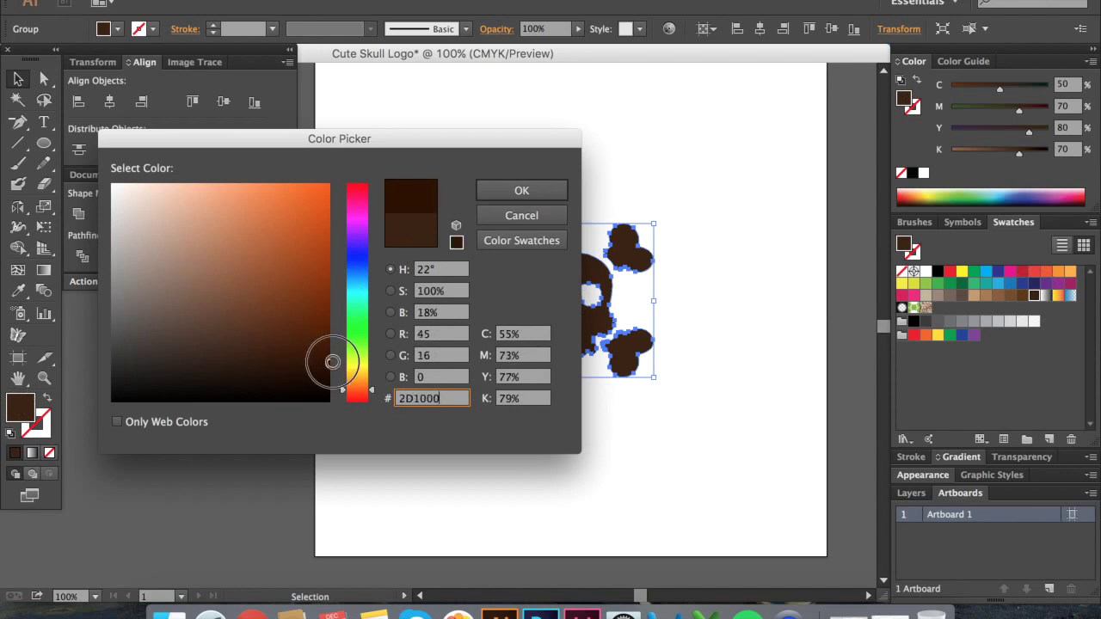
key("Return")
left_click(565, 170)
key("t")
left_click(472, 445)
type("SKULL")
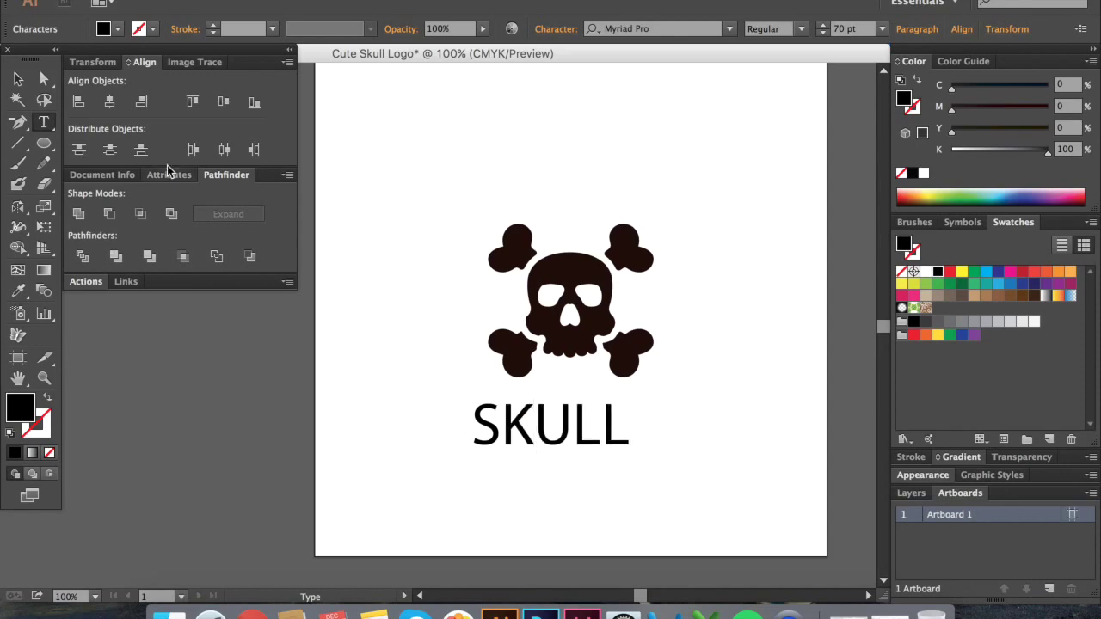
Step: Select the SKULL text and browse the font list without changing the font
key("Escape")
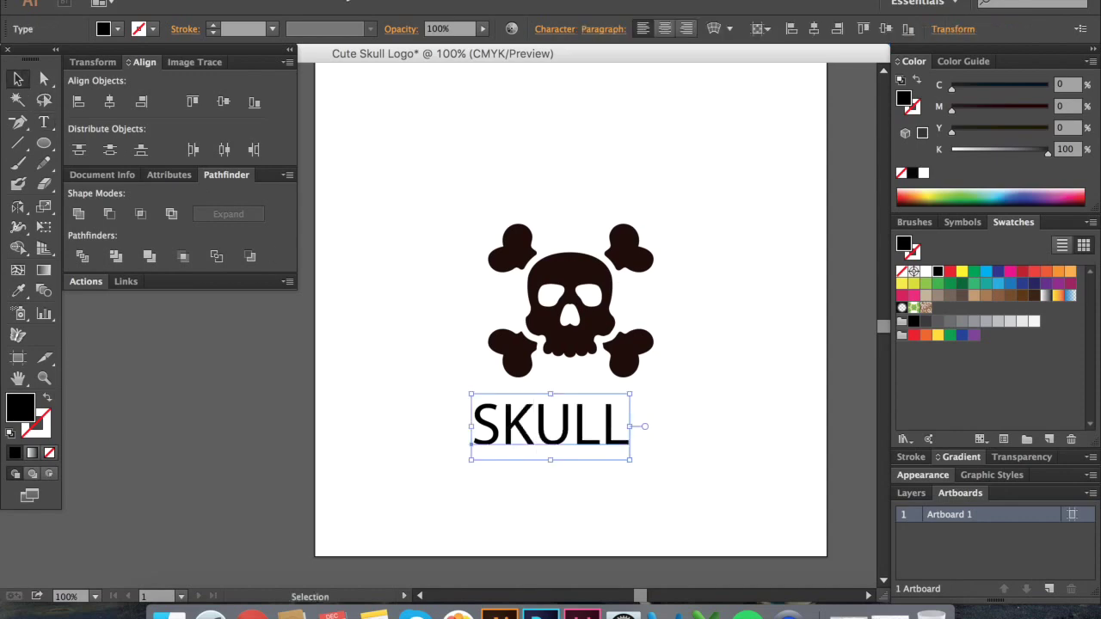
left_click(254, 0)
scroll(584, 85, "down", 2)
scroll(585, 84, "down", 2)
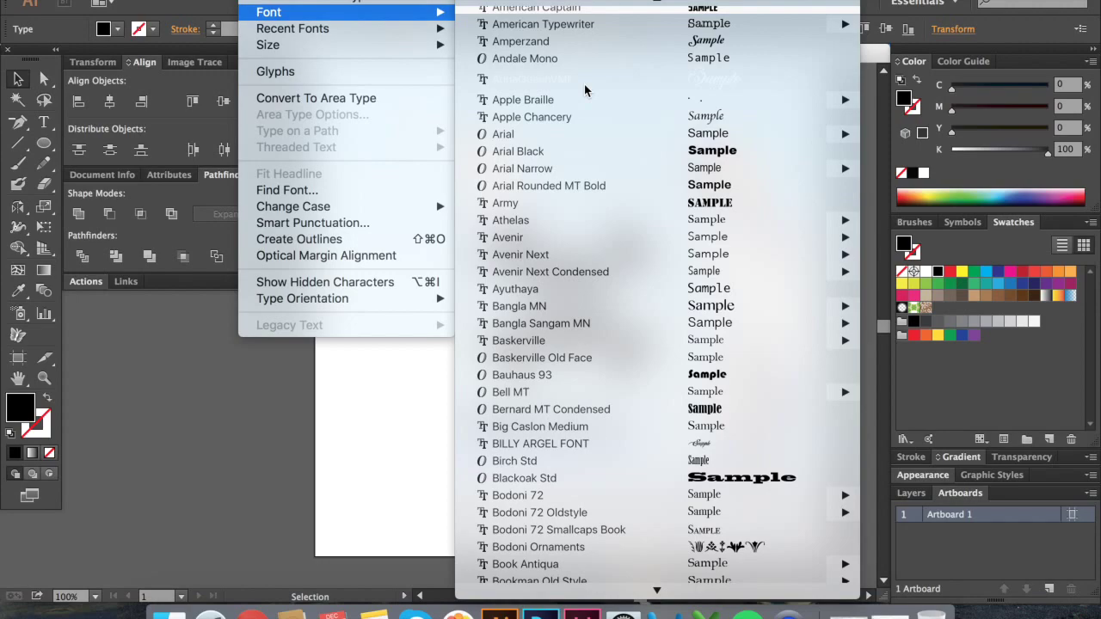
scroll(584, 85, "down", 3)
scroll(584, 84, "down", 3)
scroll(603, 101, "up", 4)
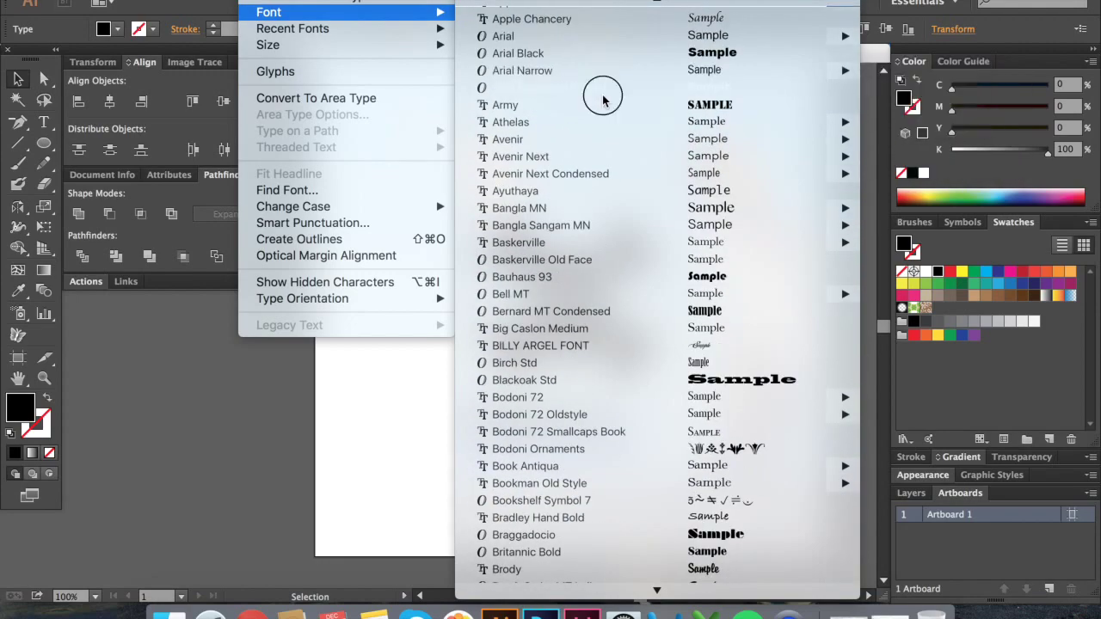
left_click(678, 343)
Step: Set SKULL in High School USA Sans and bring up the Object Expand options
left_click(254, 0)
mouse_move(269, 12)
scroll(639, 266, "down", 5)
scroll(639, 266, "down", 5)
scroll(639, 266, "down", 5)
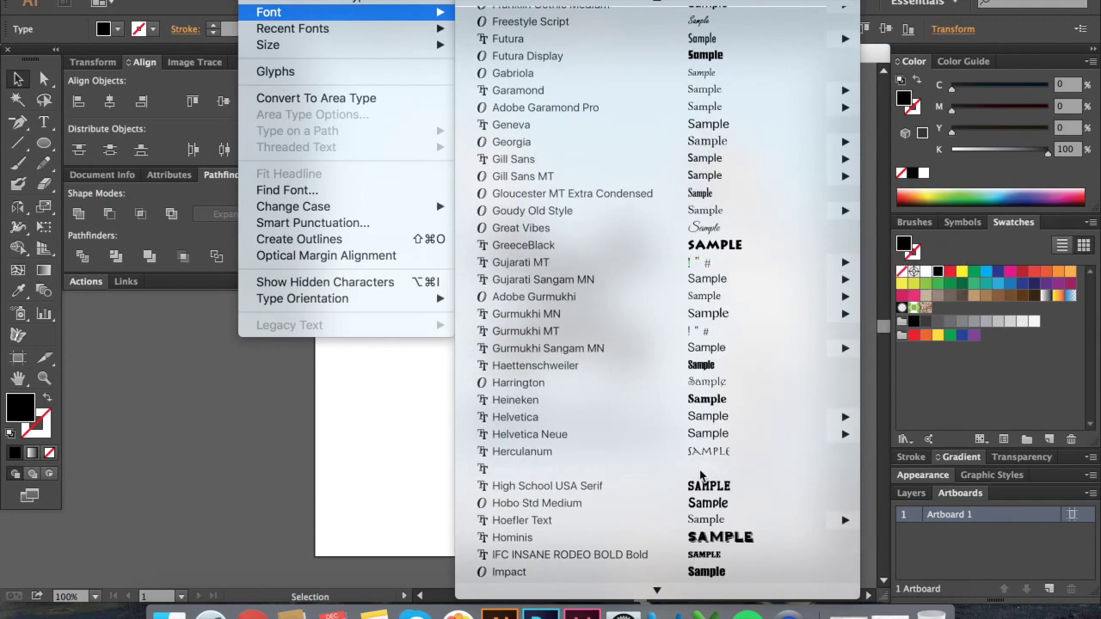
left_click(700, 469)
left_click(207, 0)
left_click(228, 148)
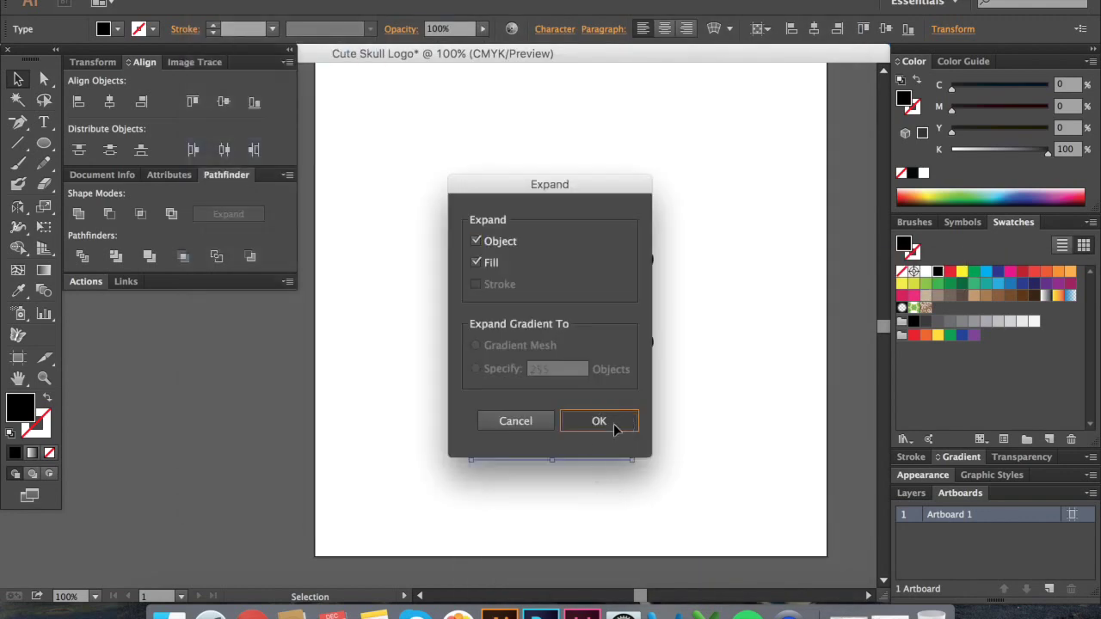
Step: Expand SKULL to outlines, sample the skull's dark brown onto it, and frame the logo
left_click(612, 425)
left_click(603, 266)
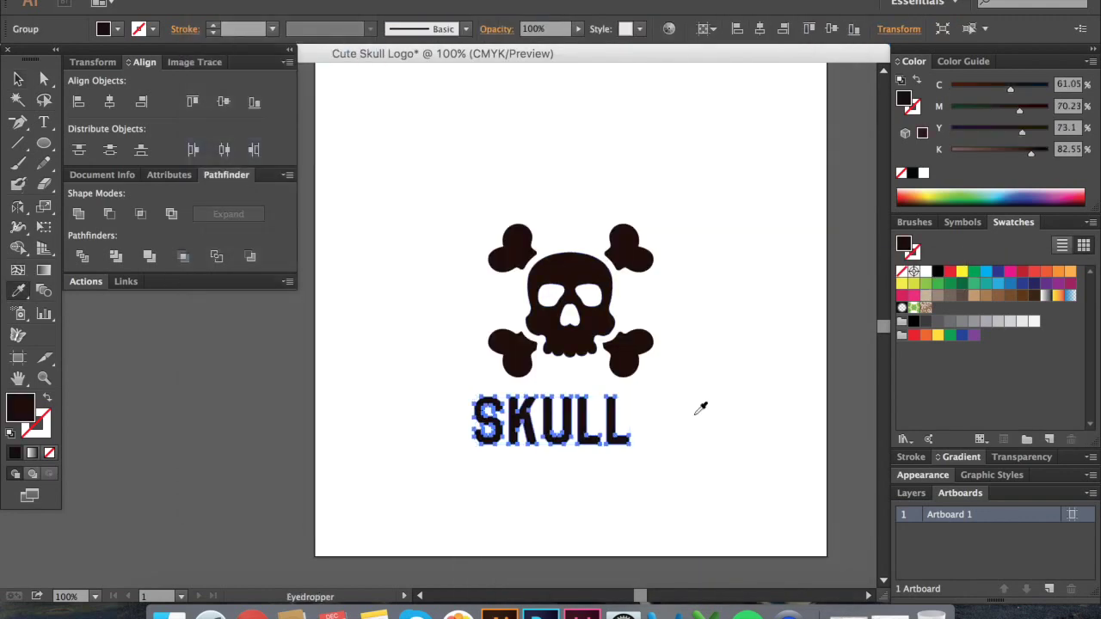
key("v")
left_click_drag(700, 468, 504, 212)
left_click(474, 166)
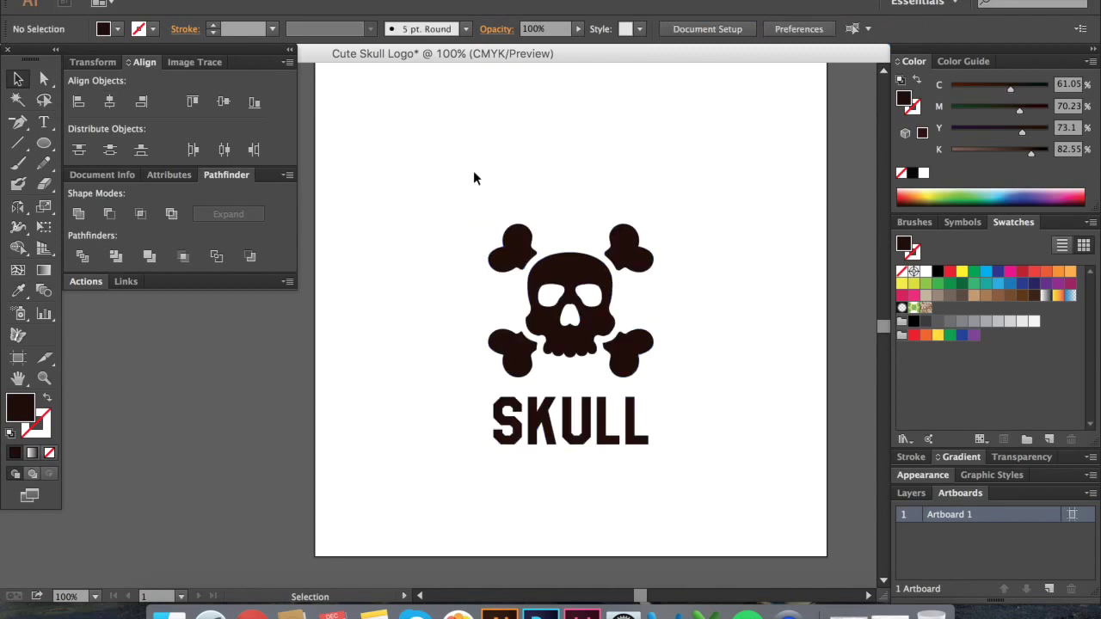
key("ctrl+minus")
key("ctrl+plus")
key("ctrl+plus")
left_click_drag(634, 309, 757, 327)
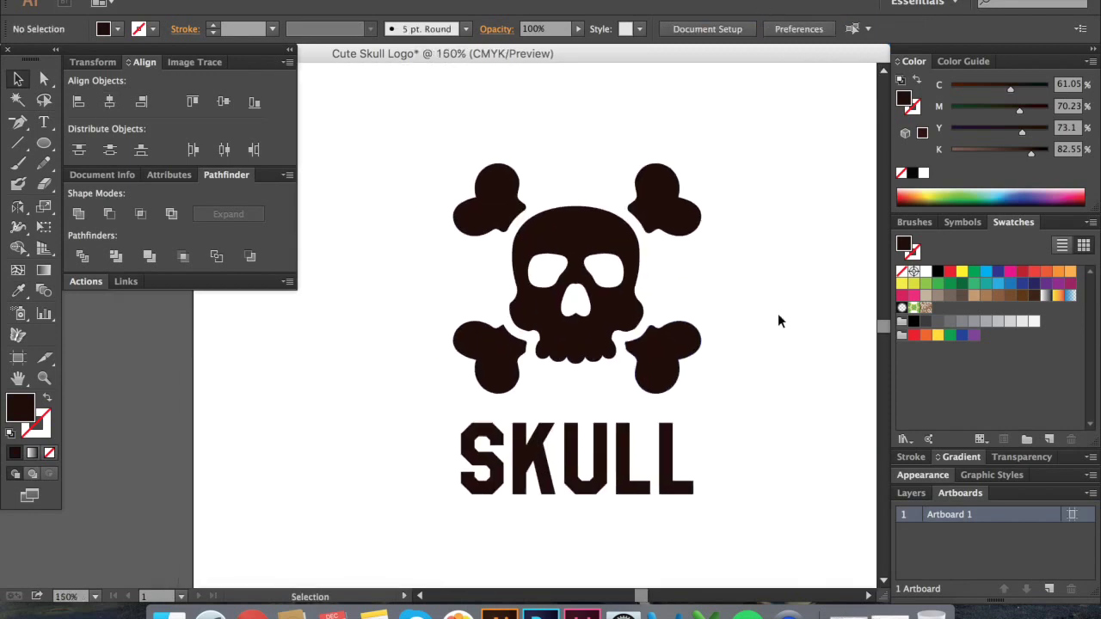